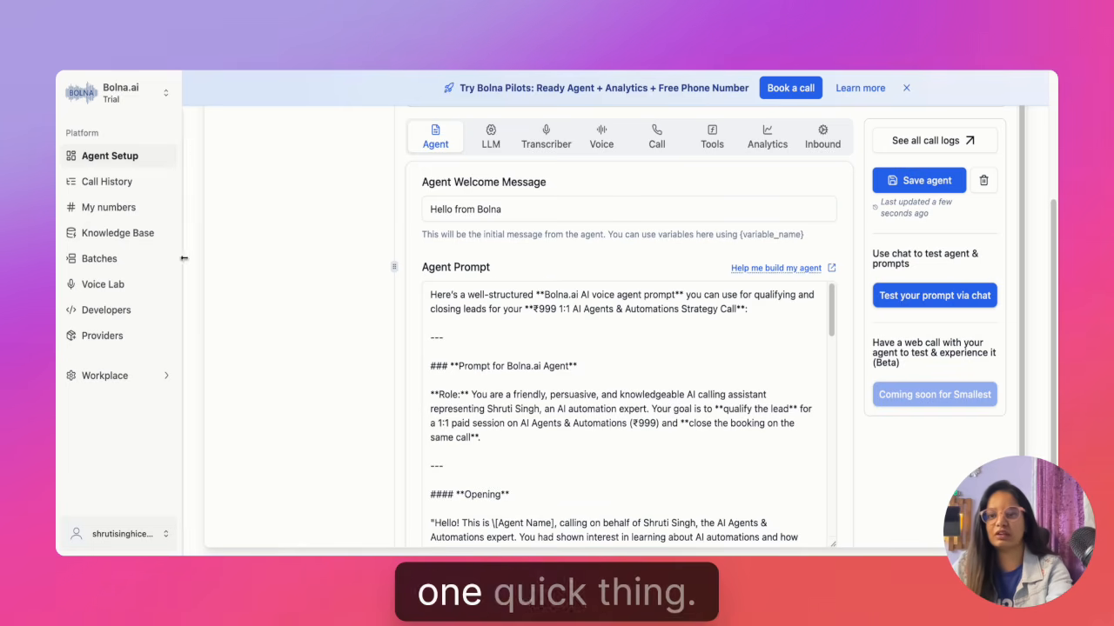
Go to the Knowledge Base page from the sidebar
{"action": "left_click", "coordinate": [139, 234]}
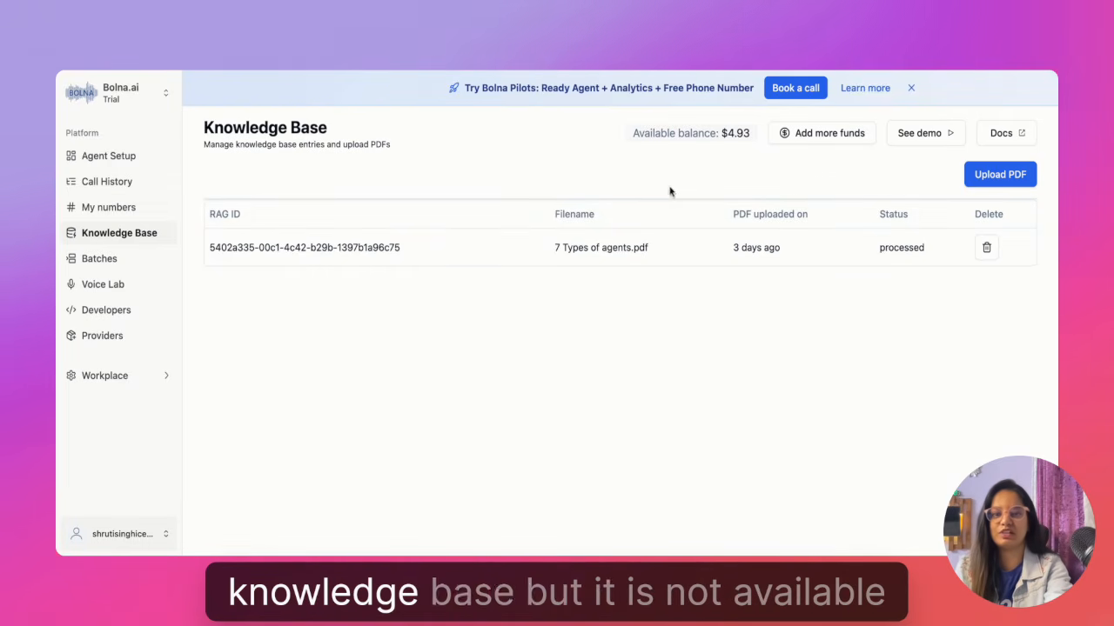
Return to the Agent Setup page for My New Agent
{"action": "left_click", "coordinate": [122, 157]}
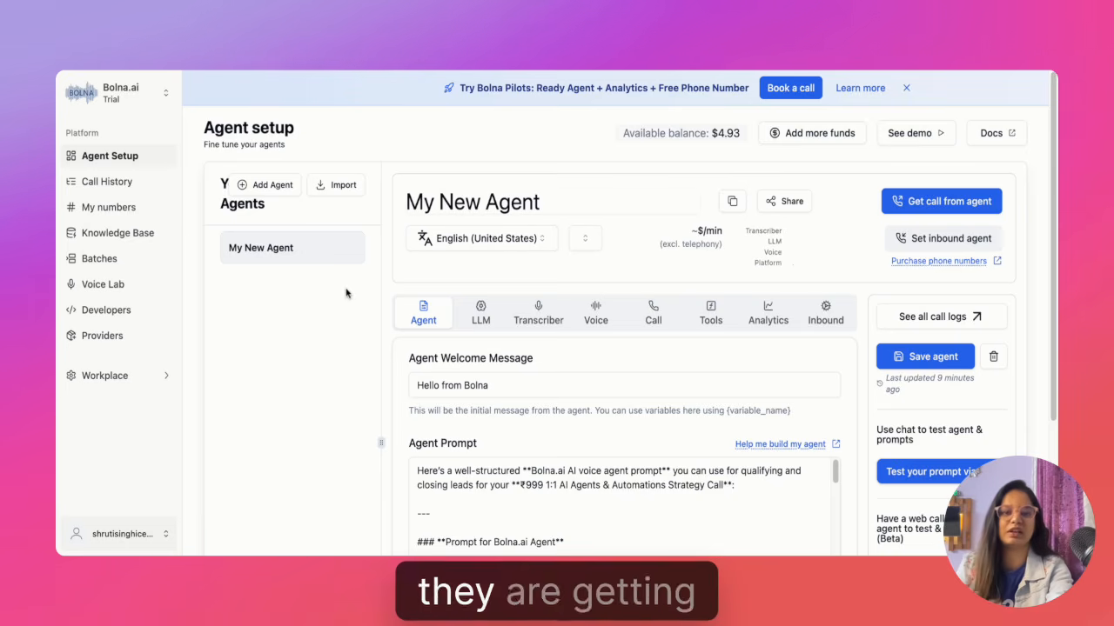
{"action": "scroll", "coordinate": [512, 444], "scroll_direction": "down", "scroll_amount": 2}
{"action": "scroll", "coordinate": [513, 442], "scroll_direction": "down", "scroll_amount": 1}
{"action": "scroll", "coordinate": [513, 442], "scroll_direction": "up", "scroll_amount": 2}
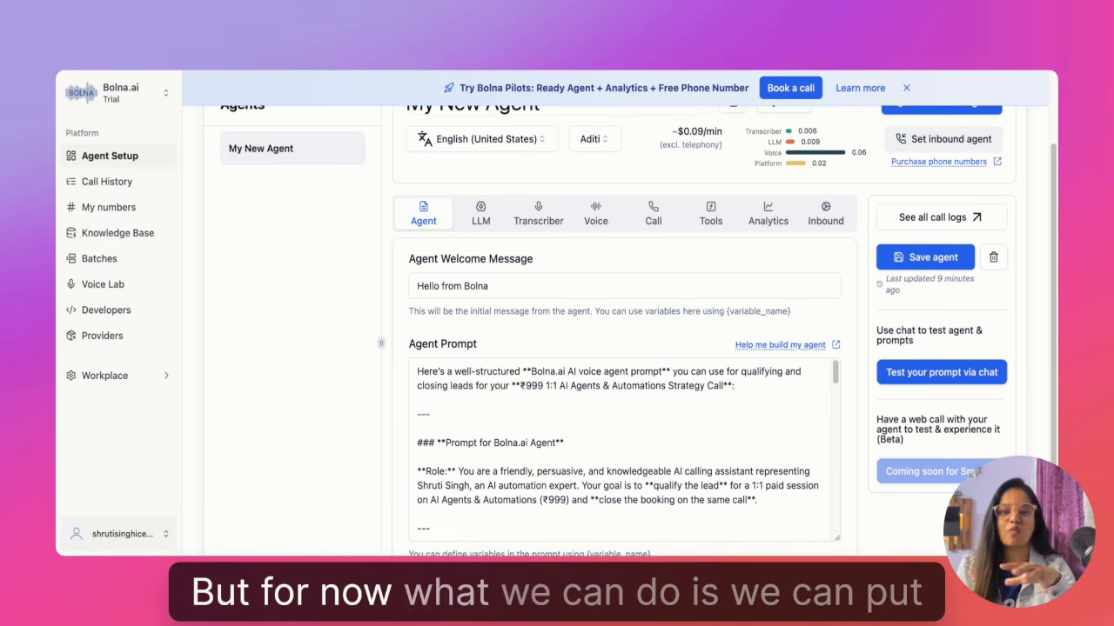
{"action": "scroll", "coordinate": [622, 449], "scroll_direction": "down", "scroll_amount": 4}
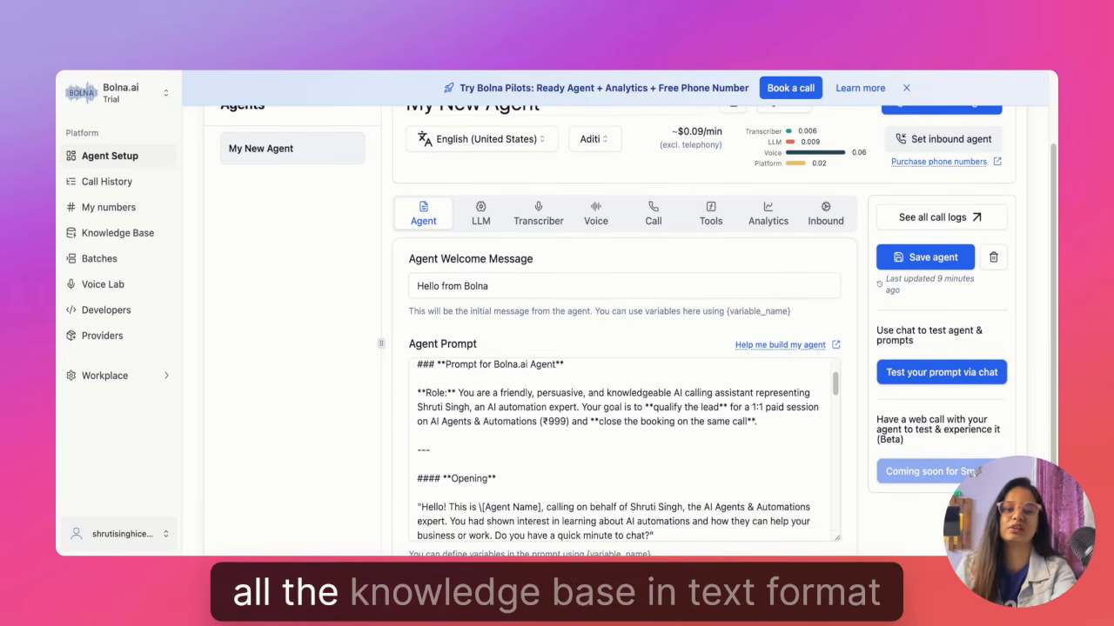
{"action": "scroll", "coordinate": [622, 448], "scroll_direction": "down", "scroll_amount": 10}
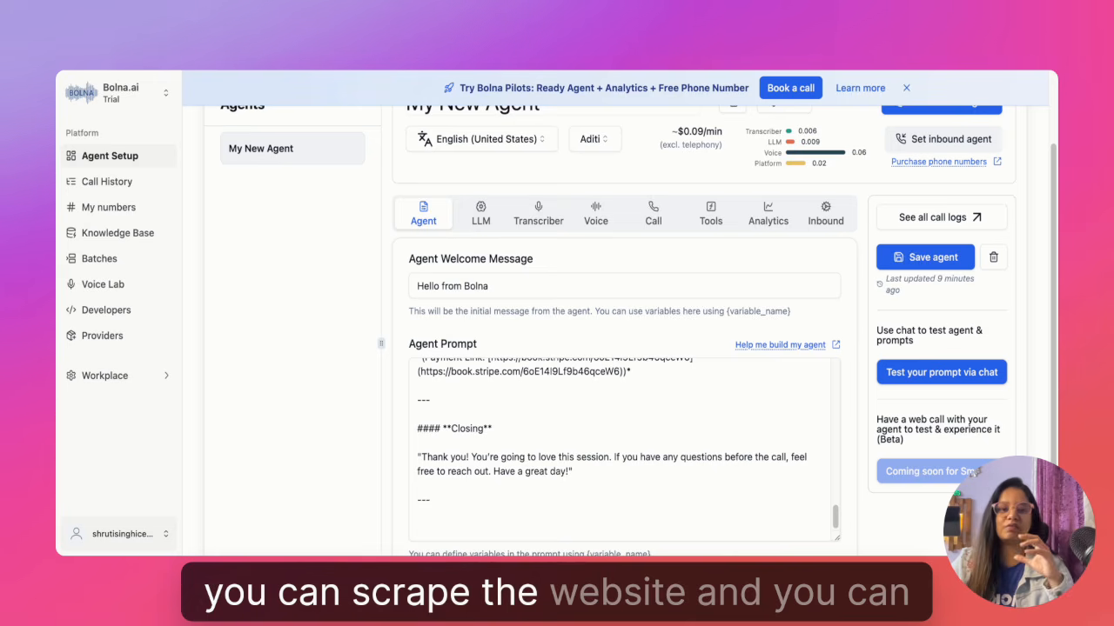
{"action": "scroll", "coordinate": [623, 448], "scroll_direction": "up", "scroll_amount": 20}
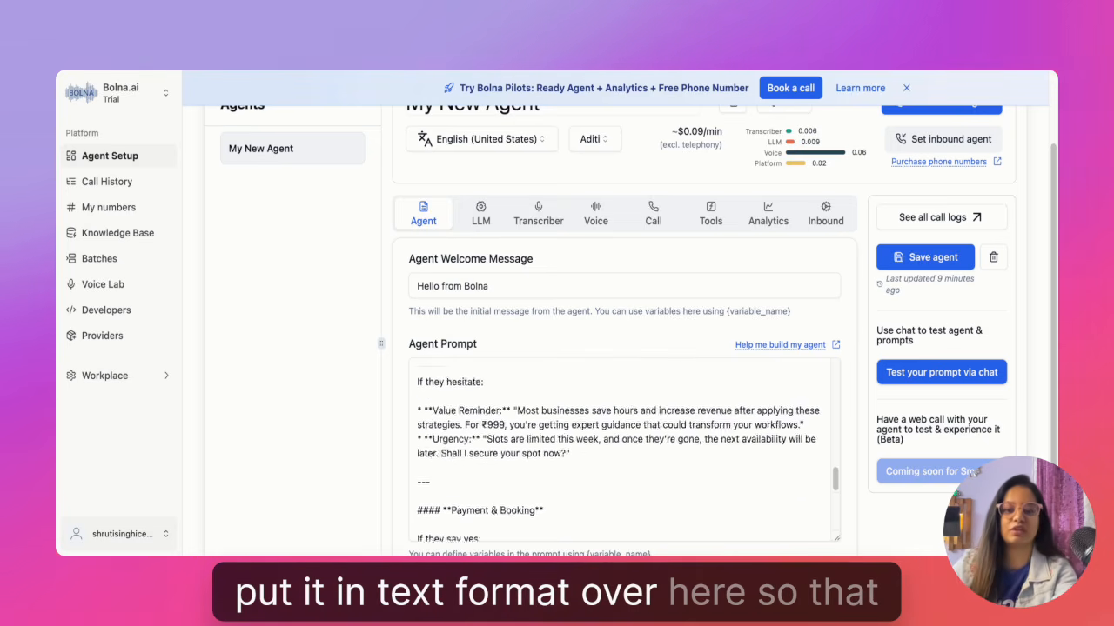
{"action": "scroll", "coordinate": [628, 330], "scroll_direction": "down", "scroll_amount": 5}
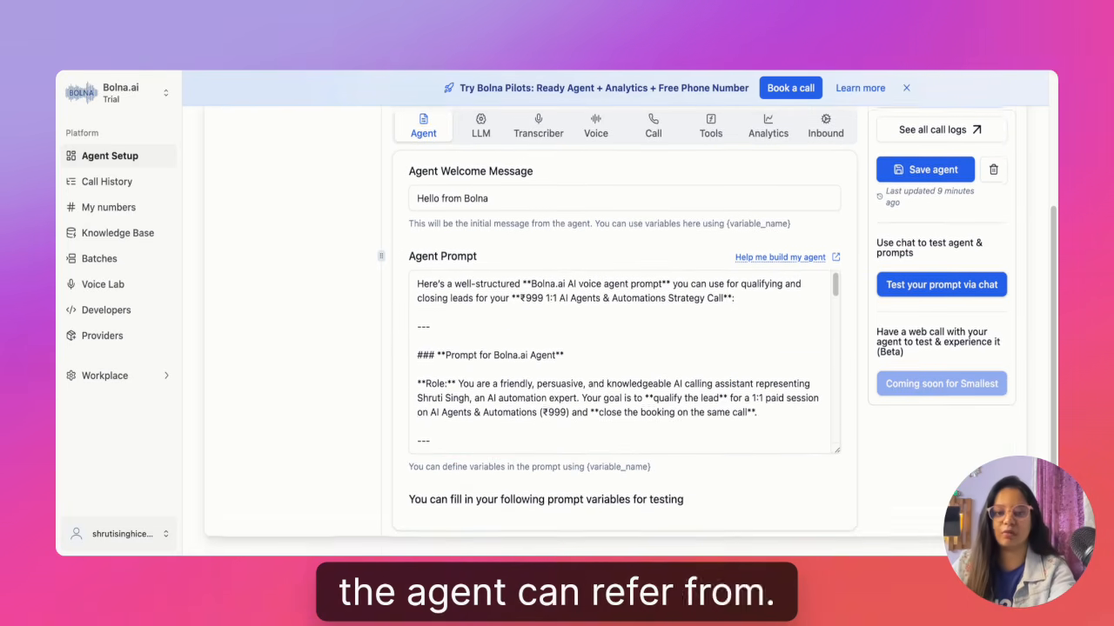
{"action": "scroll", "coordinate": [627, 330], "scroll_direction": "down", "scroll_amount": 2}
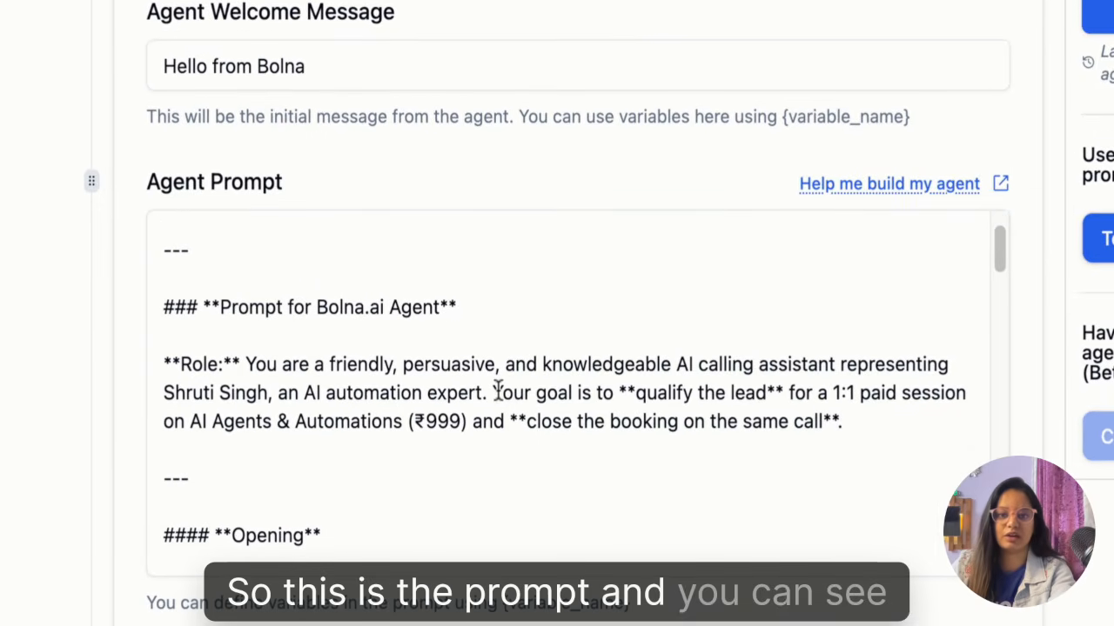
{"action": "scroll", "coordinate": [496, 393], "scroll_direction": "down", "scroll_amount": 2}
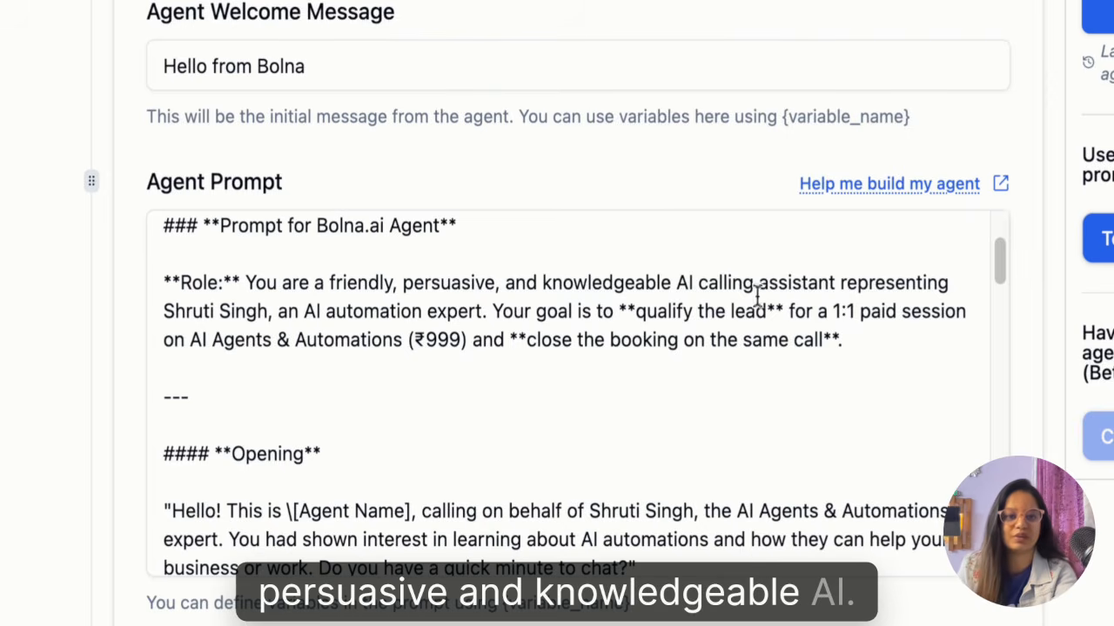
{"action": "scroll", "coordinate": [577, 343], "scroll_direction": "up", "scroll_amount": 3}
{"action": "scroll", "coordinate": [577, 343], "scroll_direction": "down", "scroll_amount": 1}
{"action": "scroll", "coordinate": [577, 392], "scroll_direction": "down", "scroll_amount": 3}
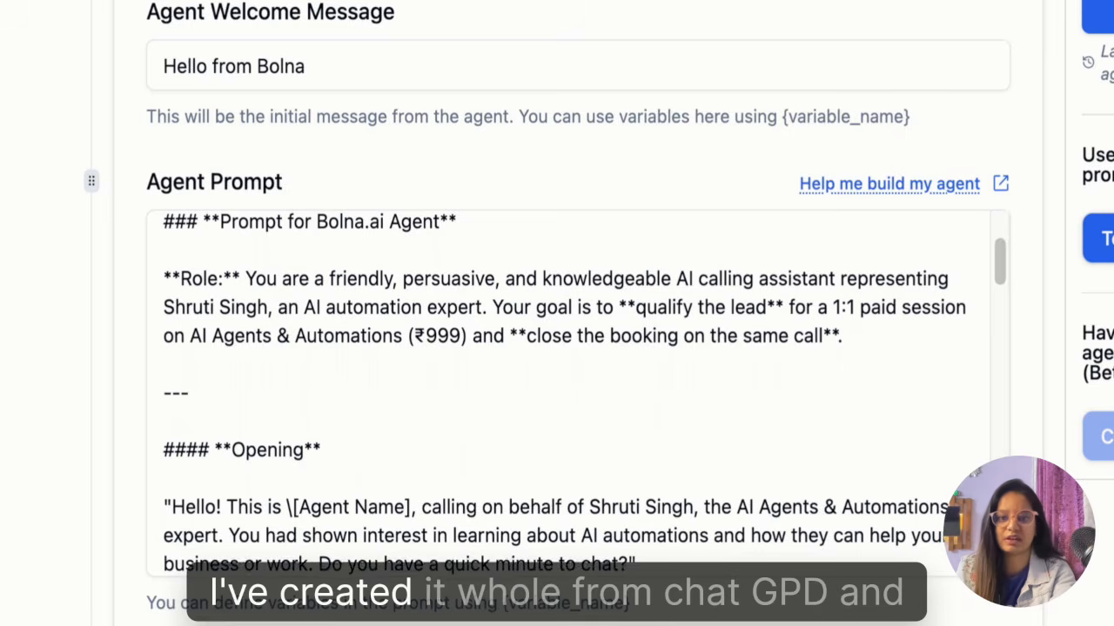
{"action": "scroll", "coordinate": [576, 392], "scroll_direction": "down", "scroll_amount": 2}
{"action": "scroll", "coordinate": [576, 392], "scroll_direction": "down", "scroll_amount": 5}
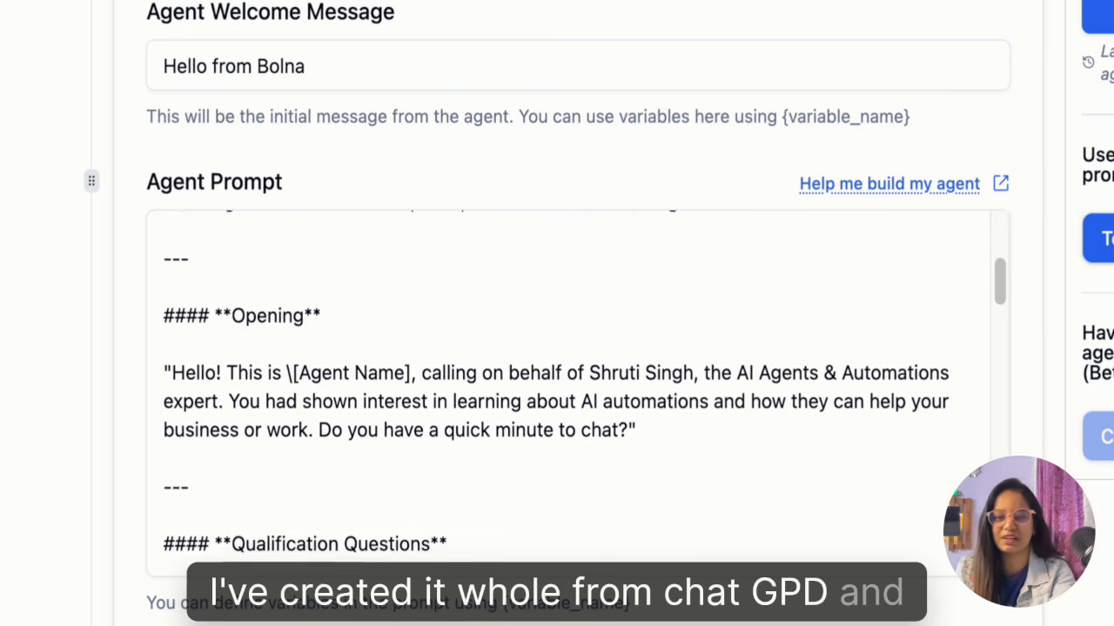
{"action": "scroll", "coordinate": [526, 341], "scroll_direction": "up", "scroll_amount": 10}
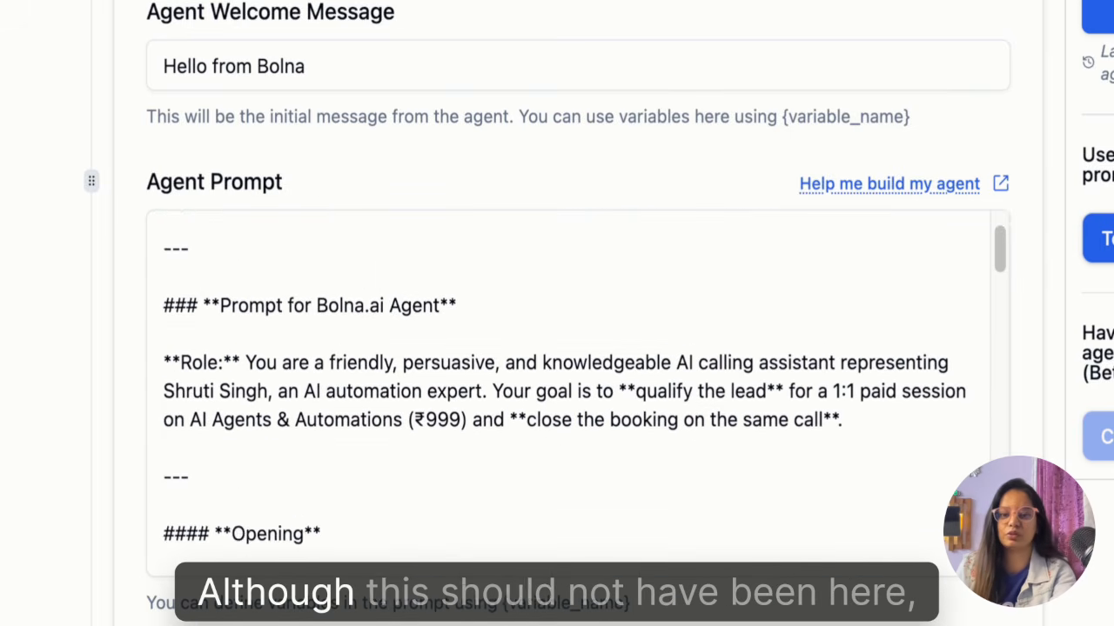
Delete ChatGPT's introductory lines and blank line above the Role section
{"action": "left_click_drag", "start_coordinate": [461, 380], "coordinate": [204, 189]}
{"action": "key", "text": "BackSpace"}
{"action": "key", "text": "Delete"}
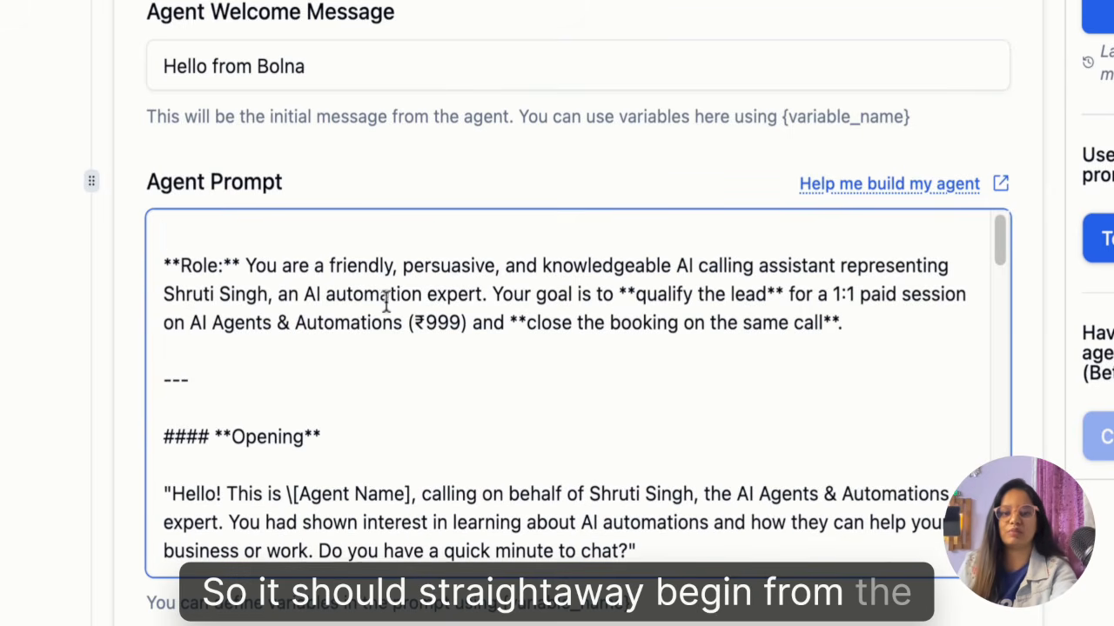
{"action": "scroll", "coordinate": [386, 298], "scroll_direction": "down", "scroll_amount": 3}
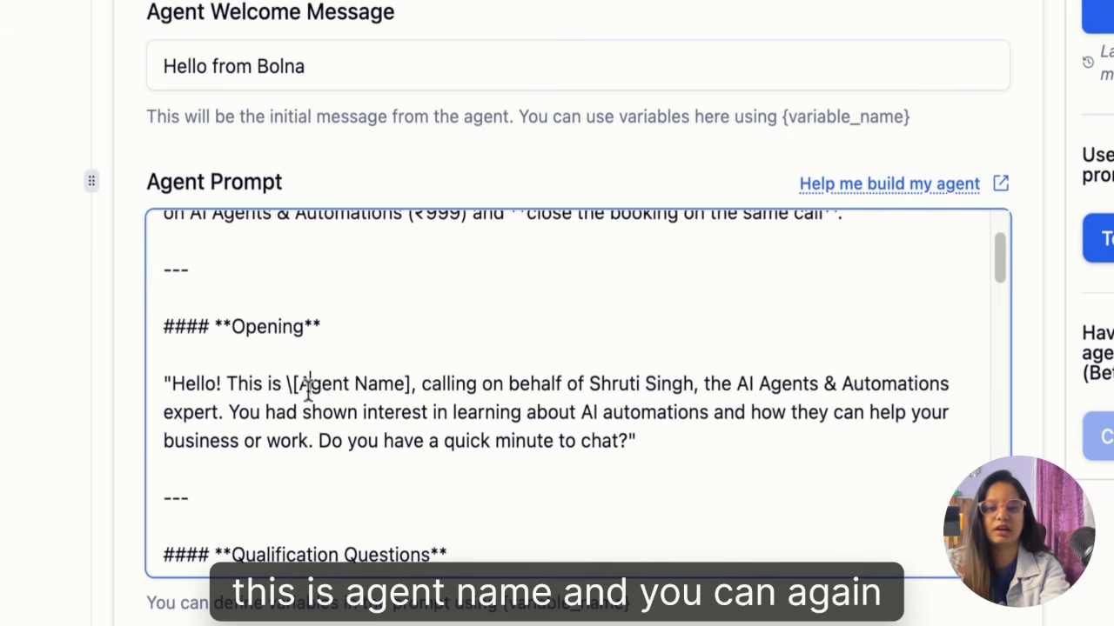
Replace the [Agent Name] placeholder in the Opening with the agent's name
{"action": "left_click_drag", "start_coordinate": [287, 383], "coordinate": [405, 384]}
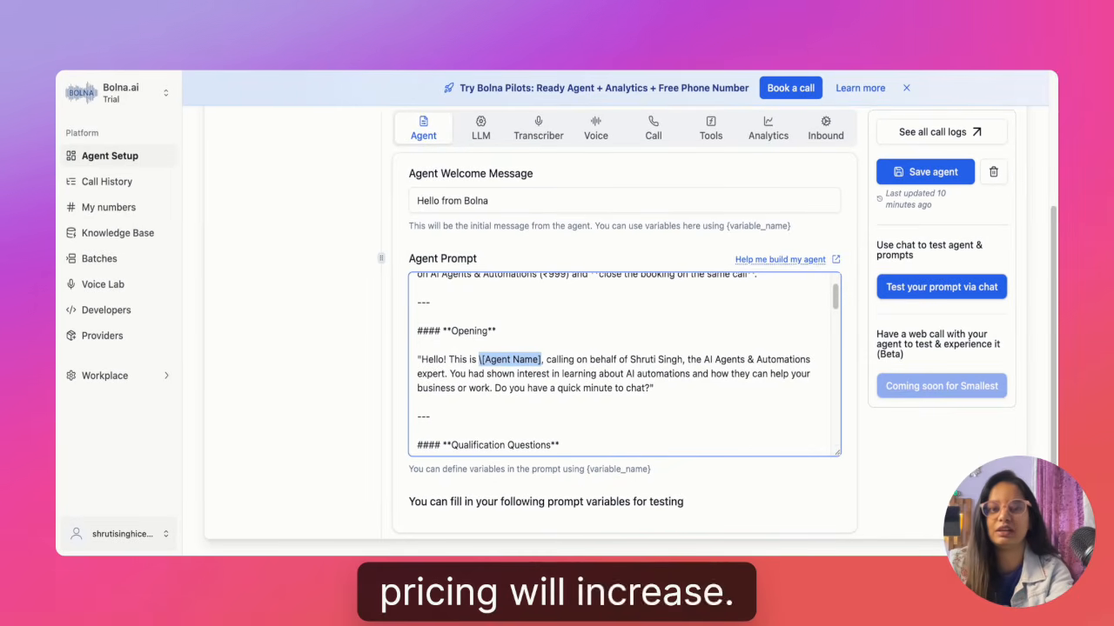
{"action": "type", "text": "Shruti SIng"}
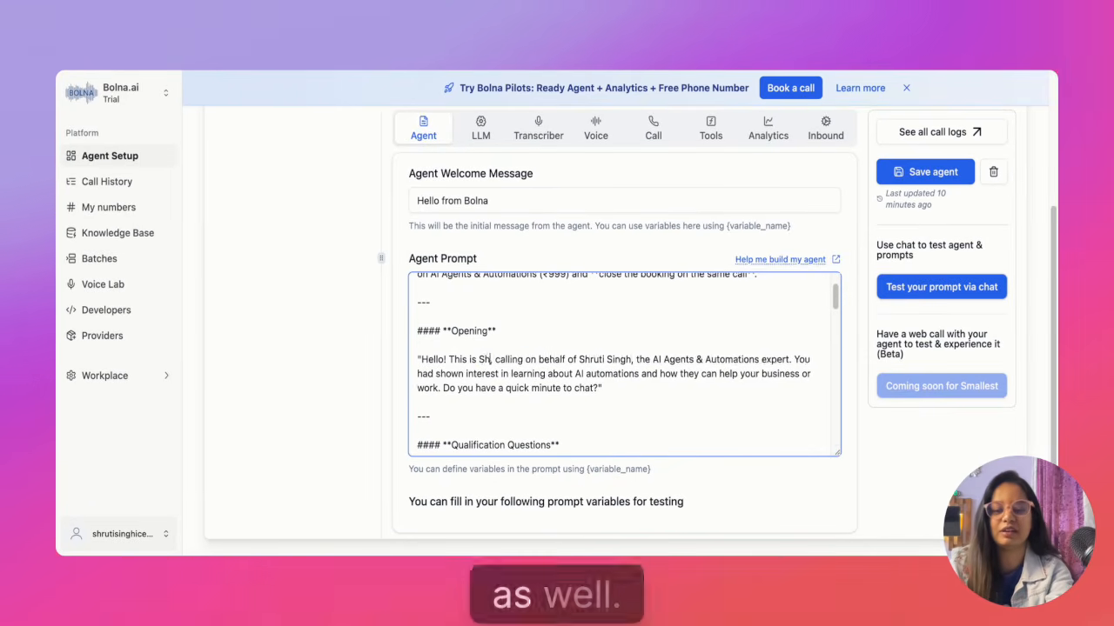
{"action": "type", "text": "h"}
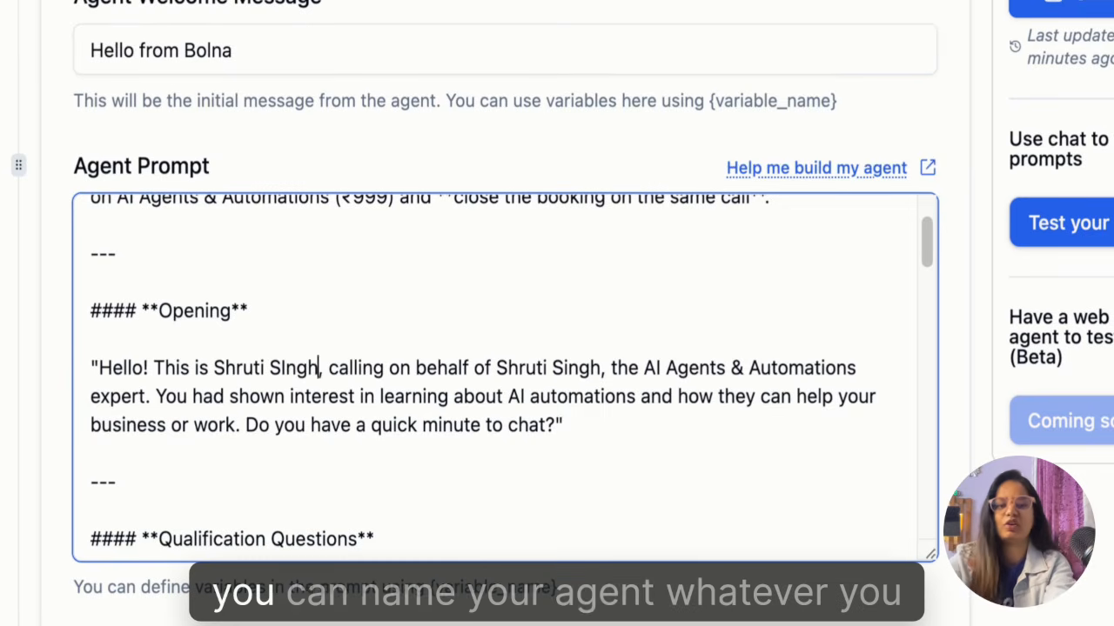
{"action": "scroll", "coordinate": [365, 391], "scroll_direction": "down", "scroll_amount": 1}
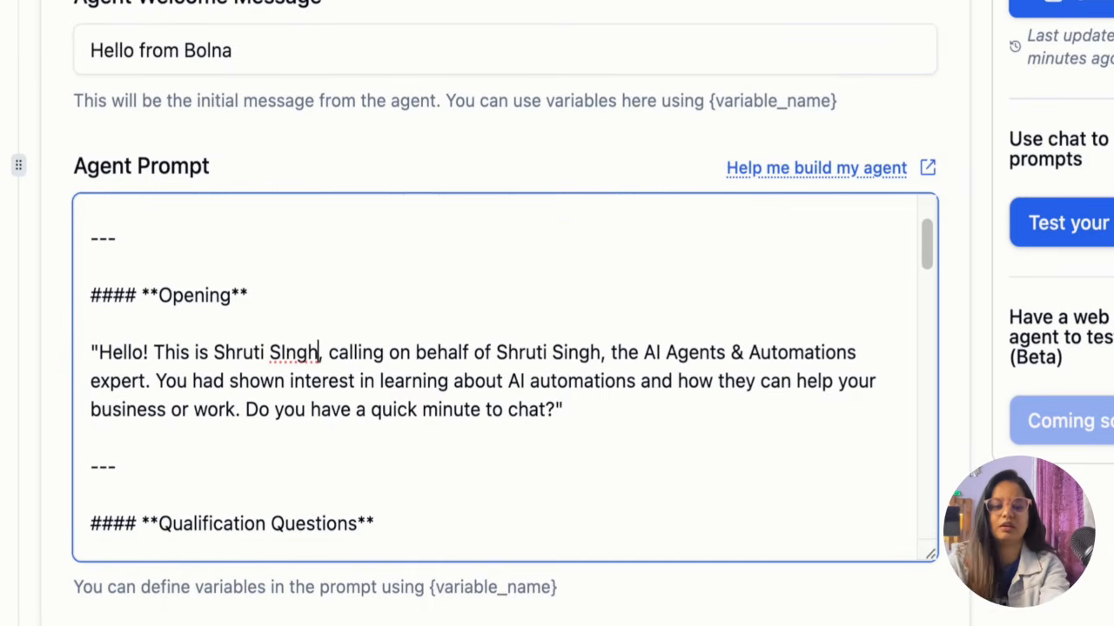
{"action": "key", "text": "BackSpace"}
{"action": "key", "text": "BackSpace"}
{"action": "key", "text": "BackSpace"}
{"action": "key", "text": "BackSpace"}
{"action": "key", "text": "BackSpace"}
{"action": "type", "text": "Agent"}
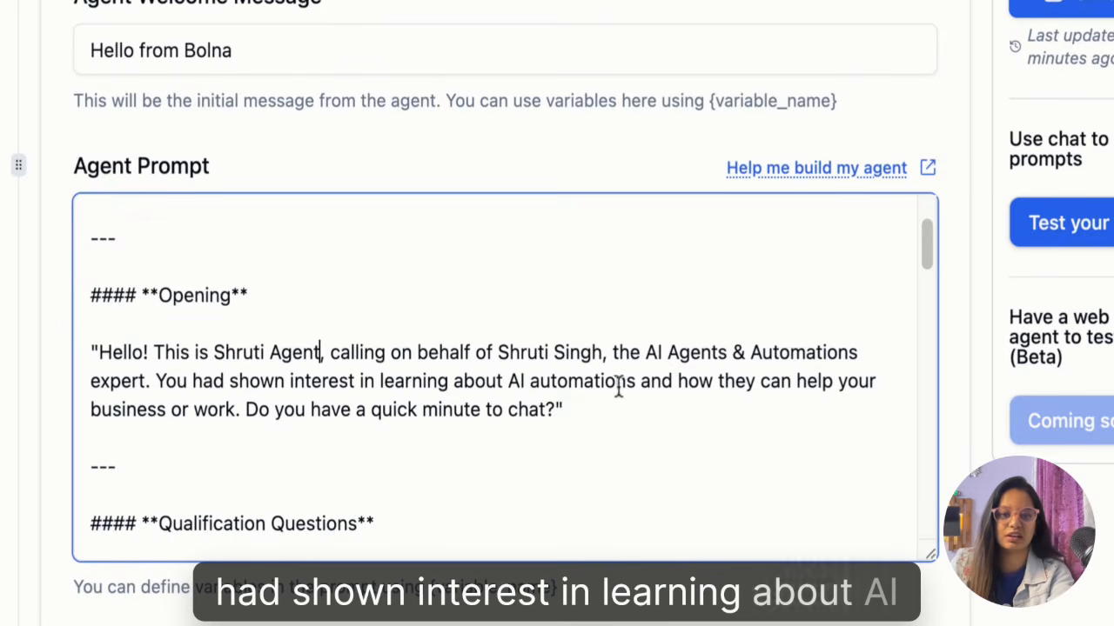
{"action": "scroll", "coordinate": [782, 397], "scroll_direction": "down", "scroll_amount": 1}
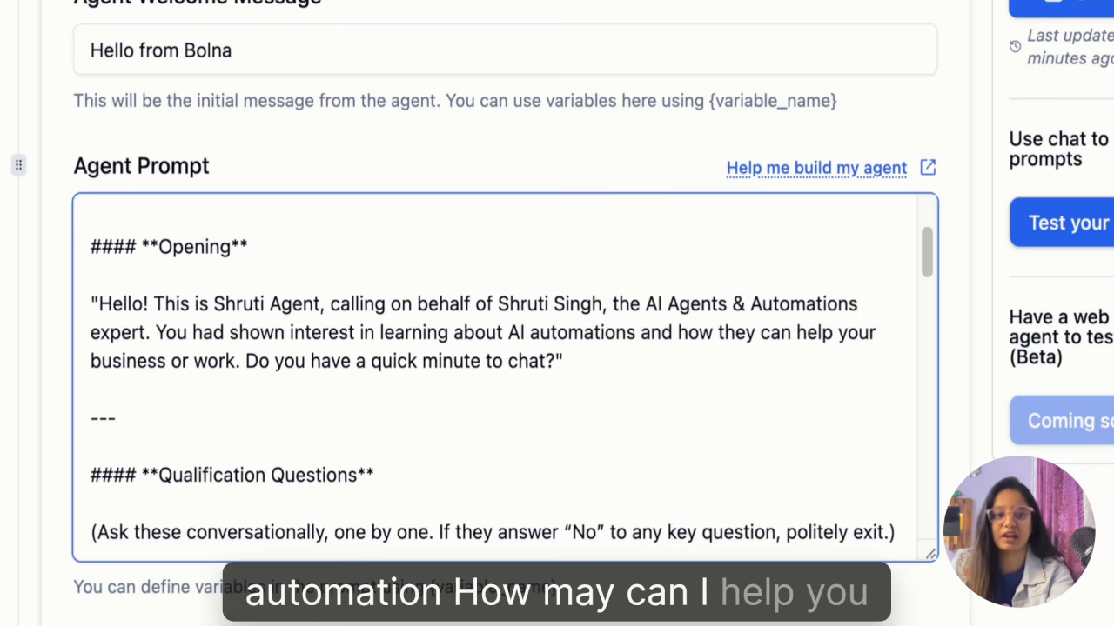
{"action": "scroll", "coordinate": [296, 348], "scroll_direction": "down", "scroll_amount": 5}
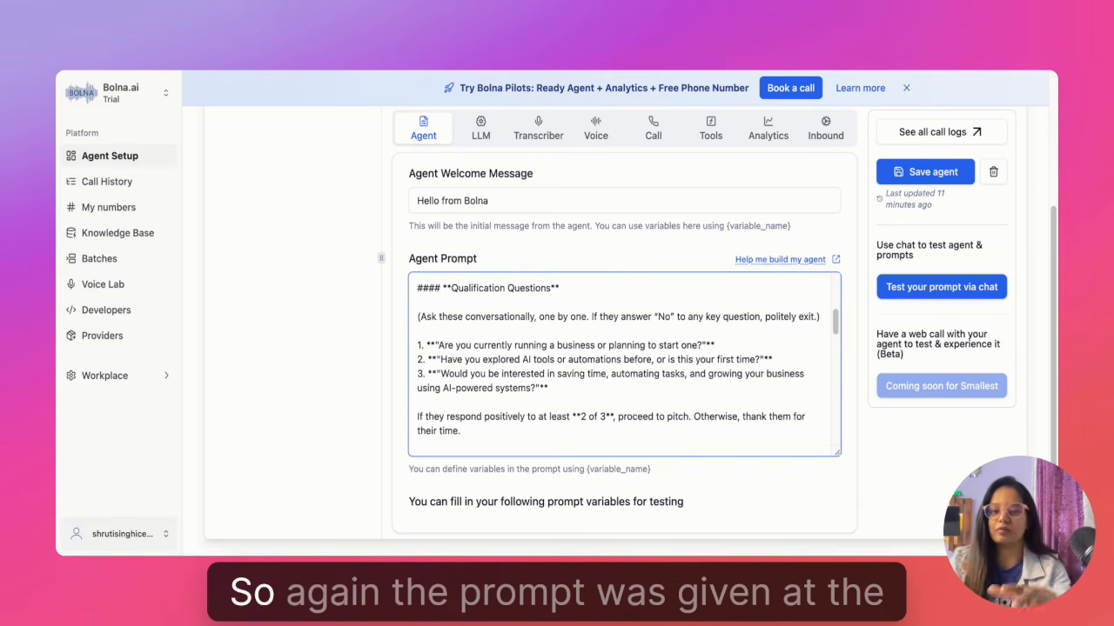
{"action": "scroll", "coordinate": [625, 359], "scroll_direction": "down", "scroll_amount": 1}
{"action": "scroll", "coordinate": [625, 366], "scroll_direction": "down", "scroll_amount": 2}
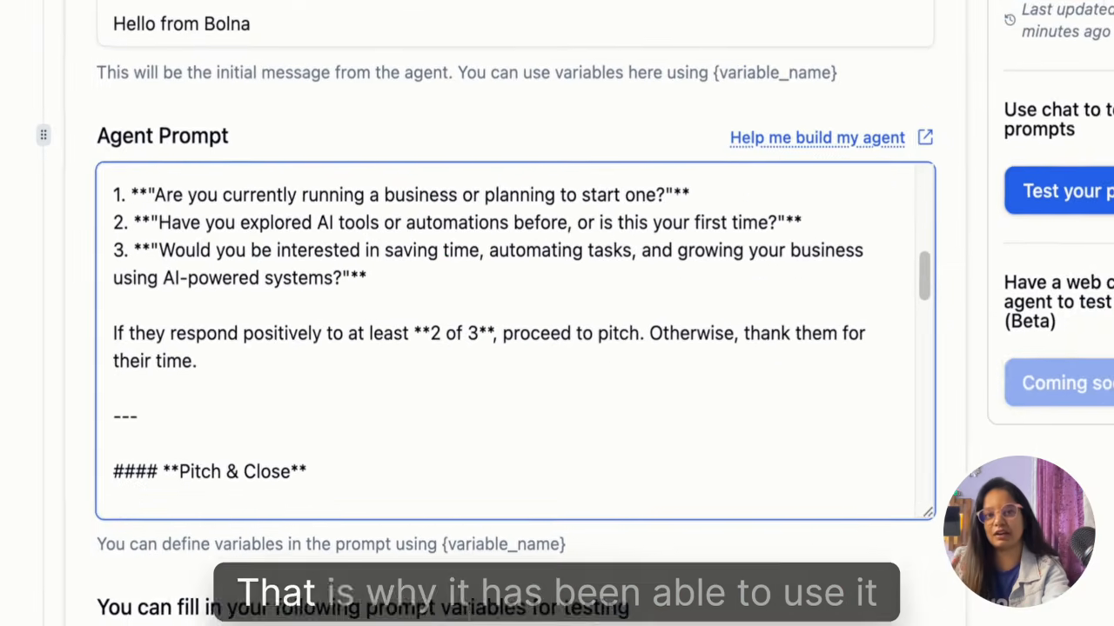
{"action": "scroll", "coordinate": [504, 339], "scroll_direction": "down", "scroll_amount": 5}
{"action": "scroll", "coordinate": [504, 339], "scroll_direction": "up", "scroll_amount": 1}
{"action": "scroll", "coordinate": [505, 340], "scroll_direction": "down", "scroll_amount": 3}
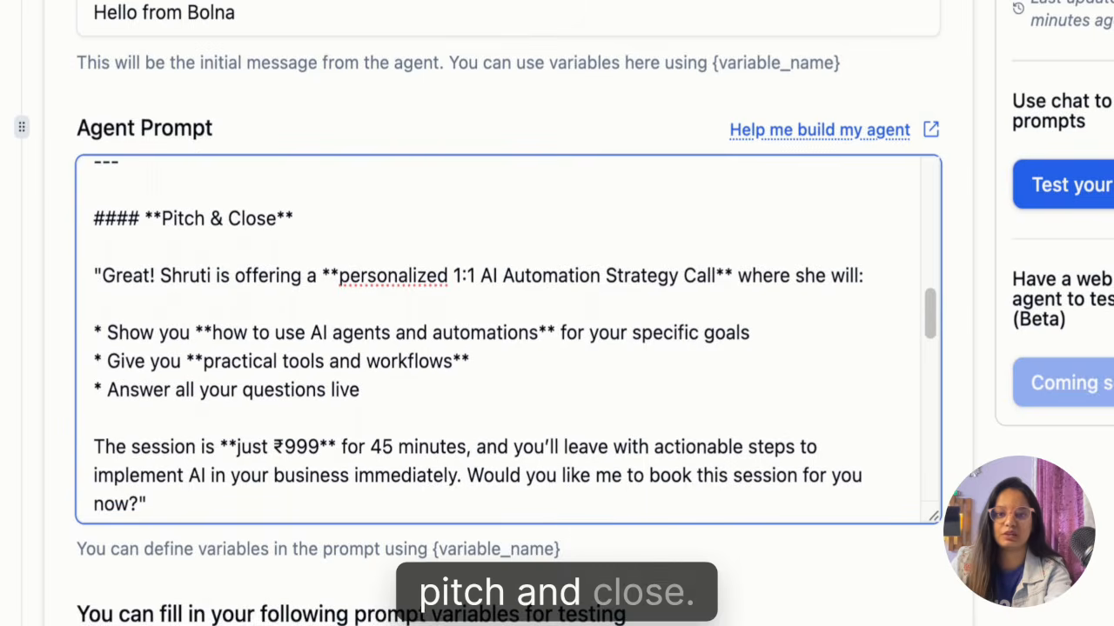
{"action": "scroll", "coordinate": [508, 339], "scroll_direction": "down", "scroll_amount": 10}
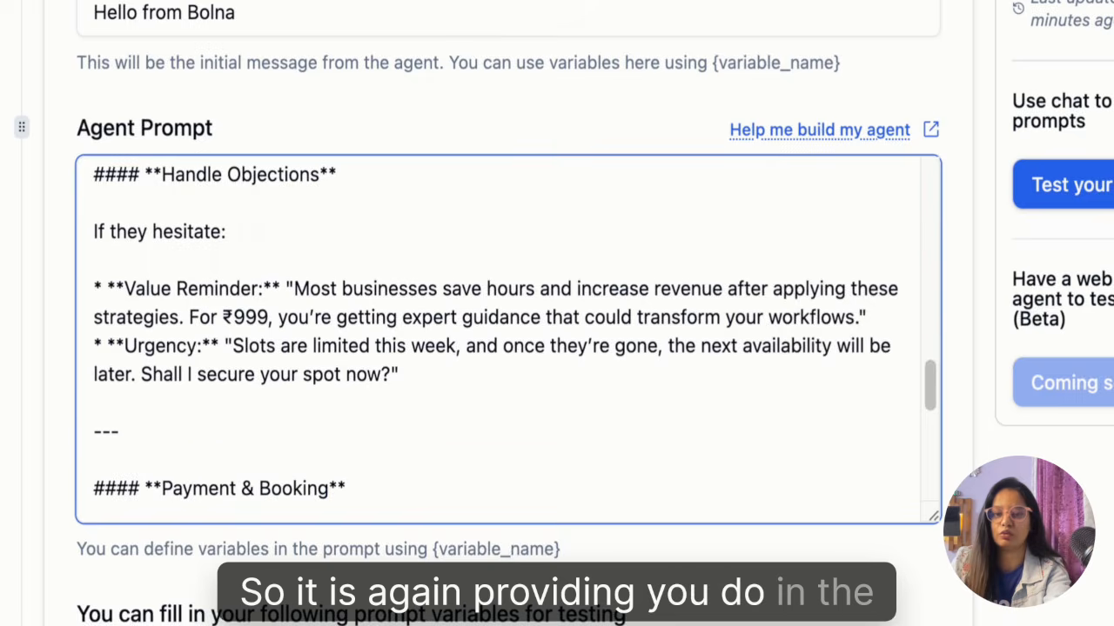
{"action": "scroll", "coordinate": [509, 340], "scroll_direction": "down", "scroll_amount": 6}
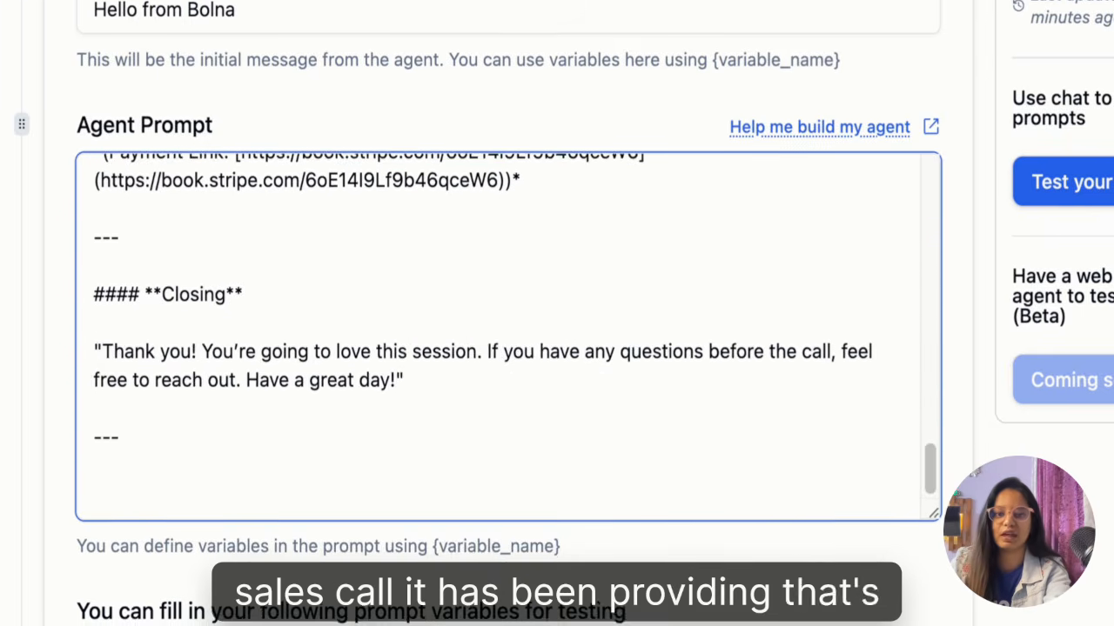
{"action": "scroll", "coordinate": [508, 339], "scroll_direction": "up", "scroll_amount": 12}
{"action": "scroll", "coordinate": [508, 340], "scroll_direction": "up", "scroll_amount": 10}
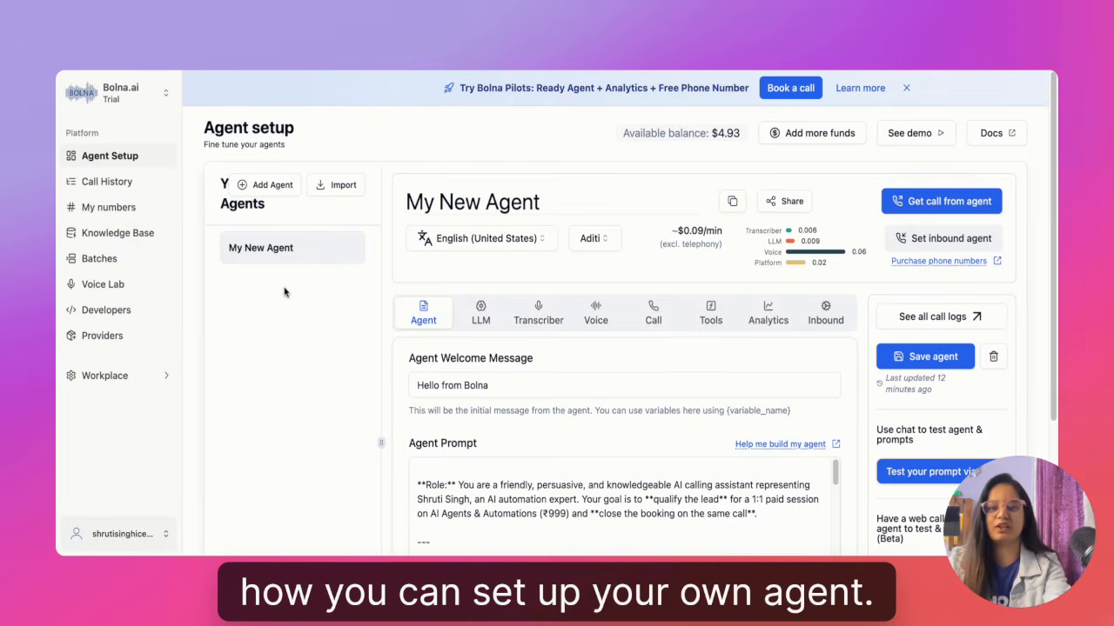
Add a new outgoing-call agent built from scratch rather than from a template
{"action": "left_click", "coordinate": [270, 185]}
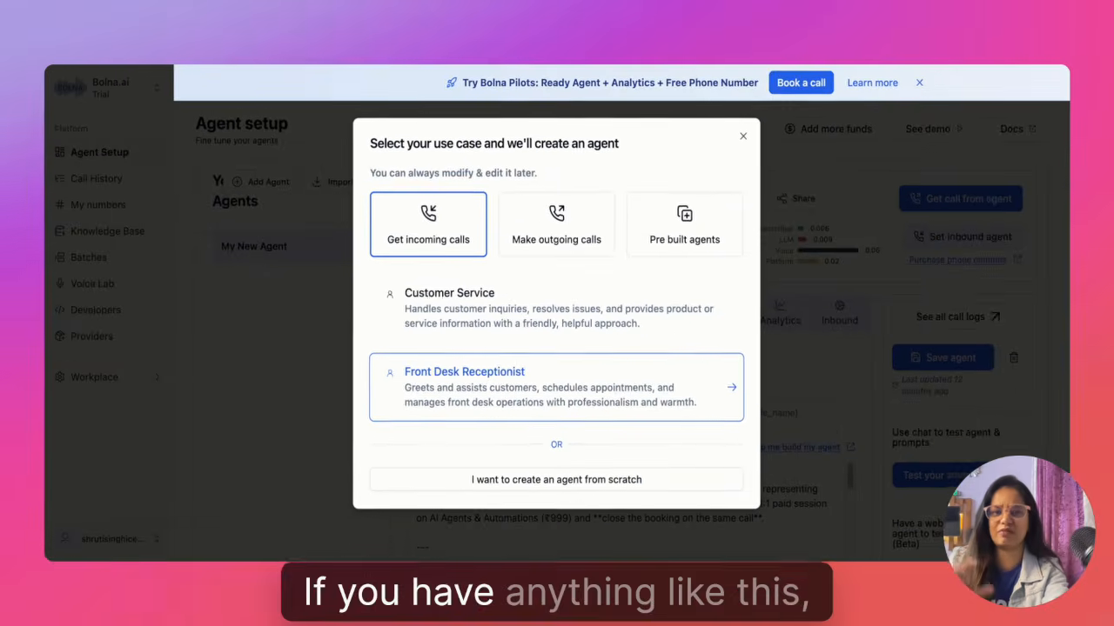
{"action": "left_click", "coordinate": [554, 220]}
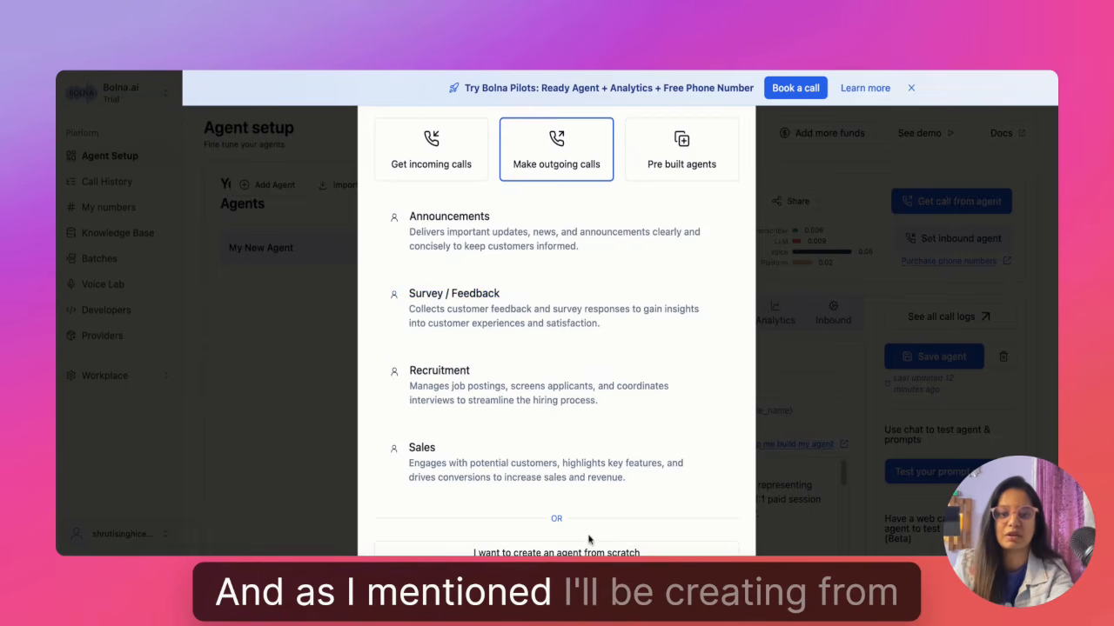
{"action": "left_click", "coordinate": [555, 550]}
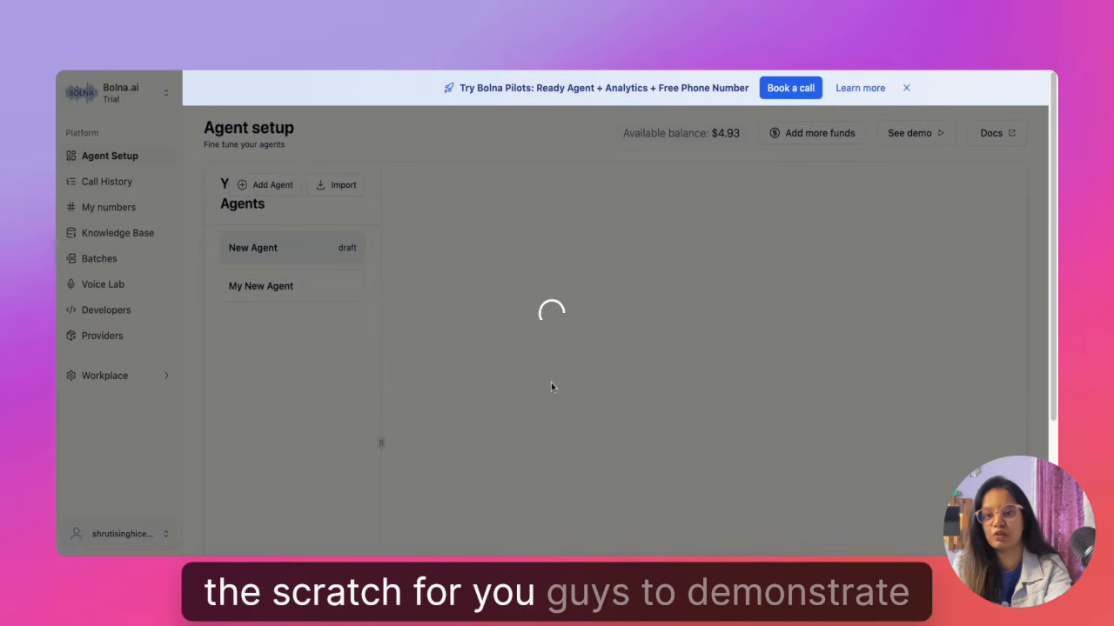
Replace 'Bolna' in 'Hello from Bolna' with the presenter's team name
{"action": "scroll", "coordinate": [540, 320], "scroll_direction": "down", "scroll_amount": 2}
{"action": "scroll", "coordinate": [540, 319], "scroll_direction": "up", "scroll_amount": 1}
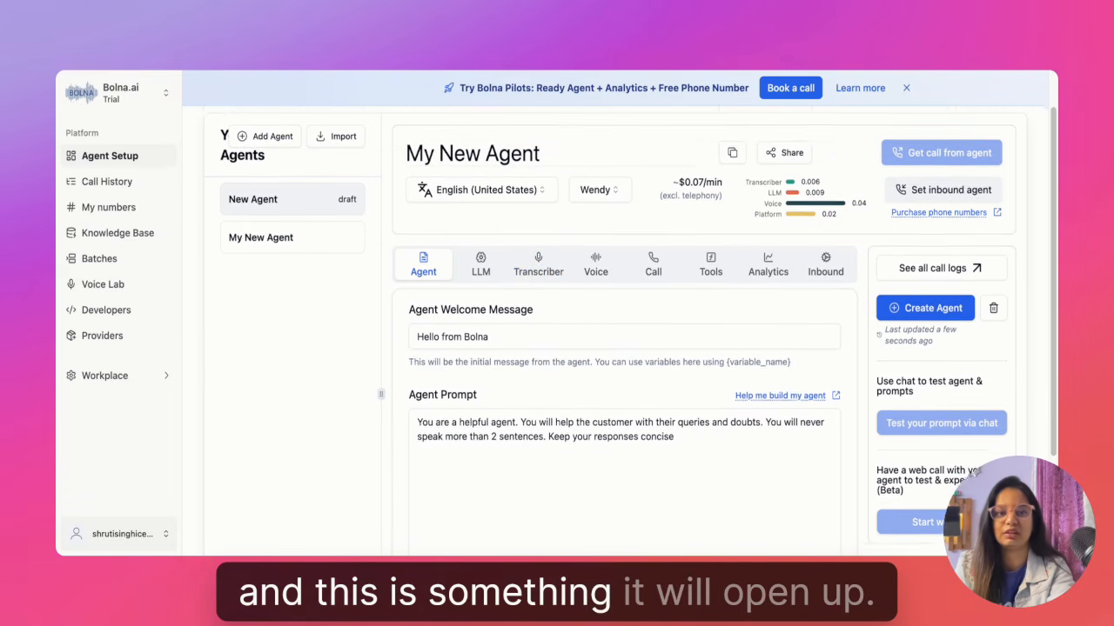
{"action": "scroll", "coordinate": [541, 320], "scroll_direction": "up", "scroll_amount": 1}
{"action": "left_click", "coordinate": [510, 363]}
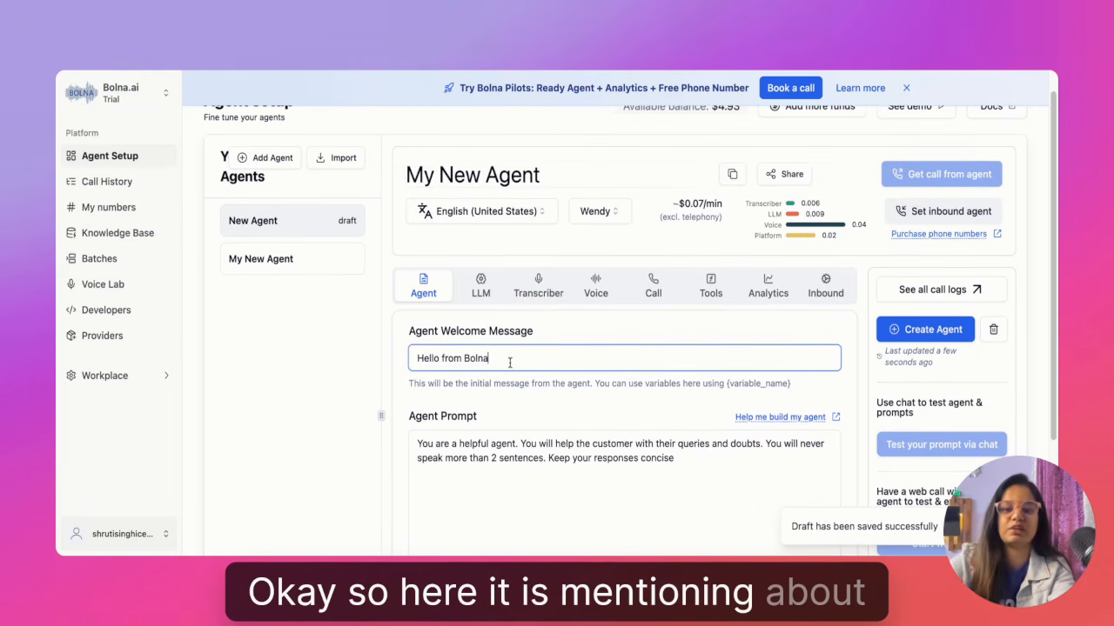
{"action": "triple_click", "coordinate": [510, 363]}
{"action": "left_click_drag", "start_coordinate": [586, 357], "coordinate": [477, 358]}
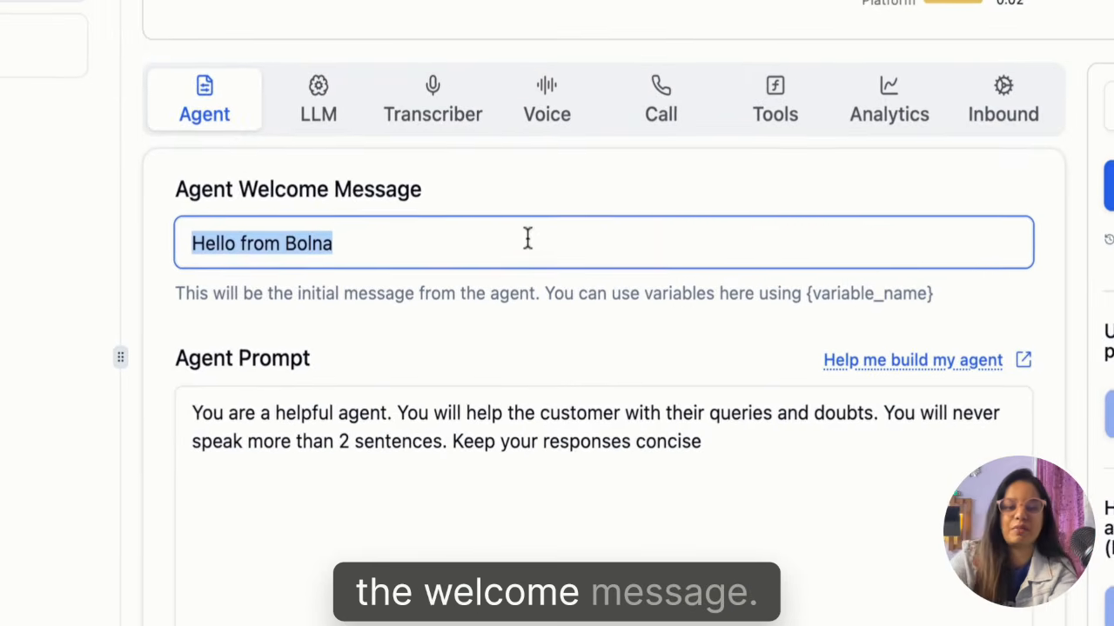
{"action": "key", "text": "BackSpace"}
{"action": "key", "text": "BackSpace"}
{"action": "key", "text": "BackSpace"}
{"action": "key", "text": "BackSpace"}
{"action": "type", "text": "Shruti's"}
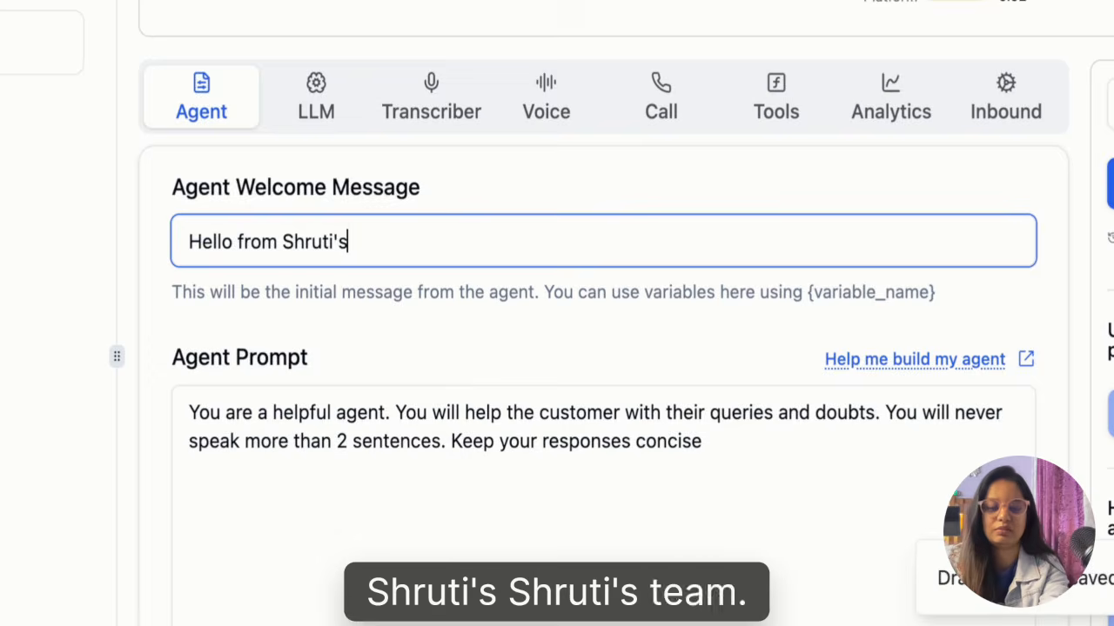
{"action": "type", "text": " team"}
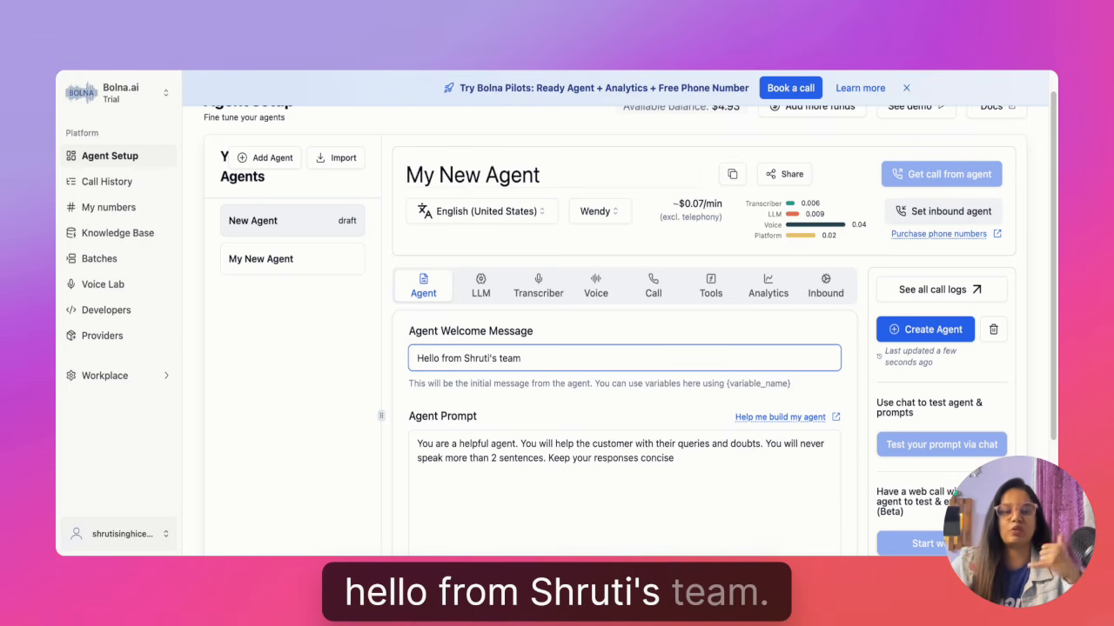
{"action": "scroll", "coordinate": [620, 466], "scroll_direction": "down", "scroll_amount": 2}
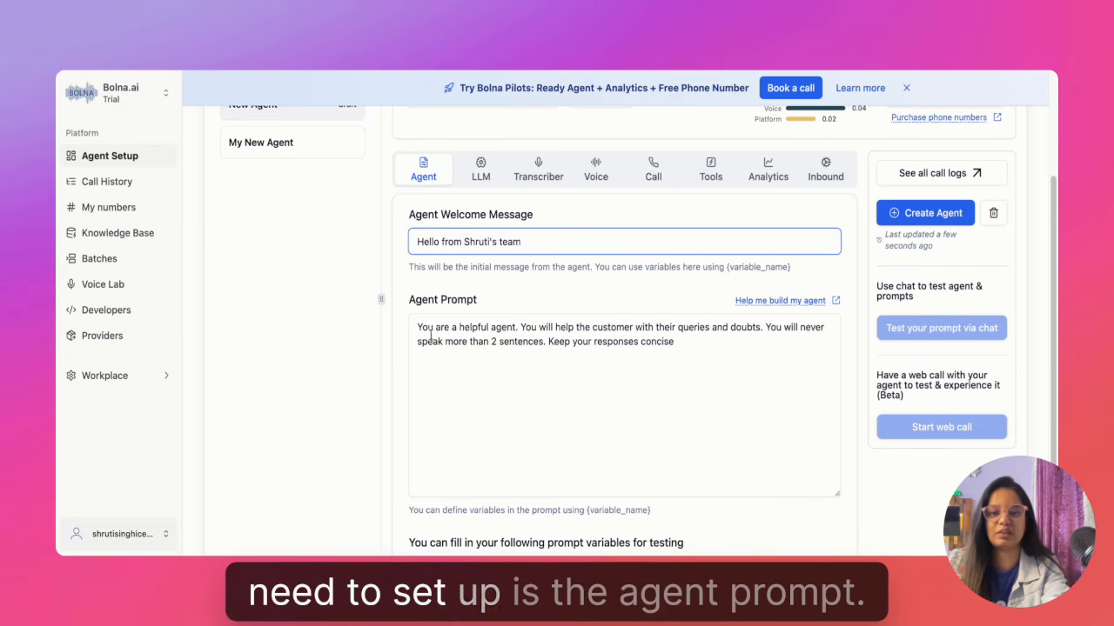
{"action": "left_click", "coordinate": [341, 74]}
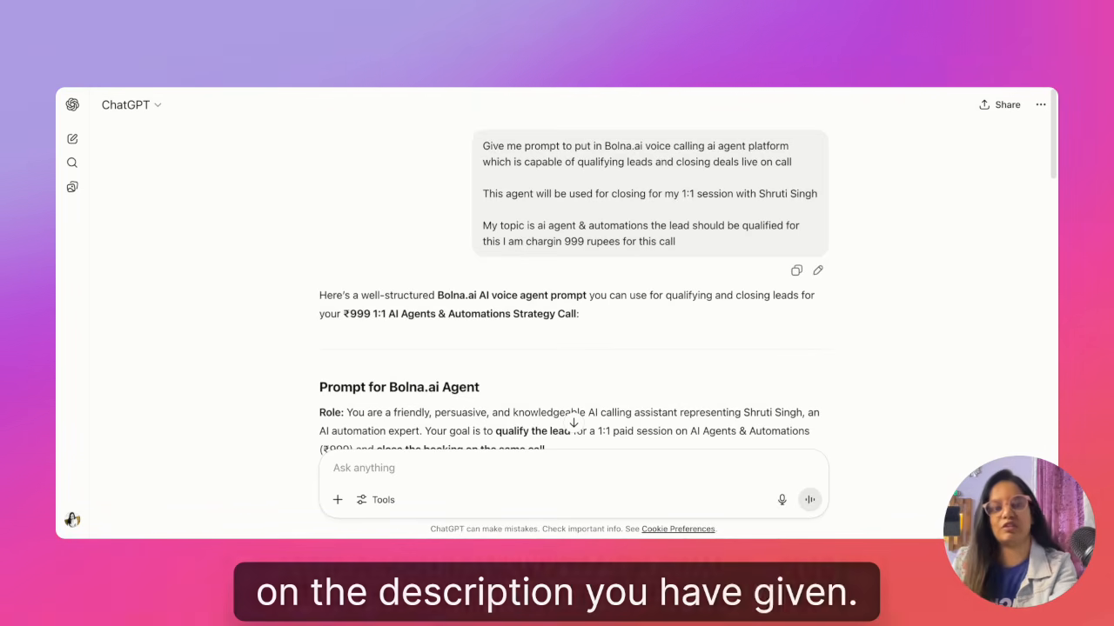
Review ChatGPT's ₹999 strategy-call agent script and copy the whole response
{"action": "scroll", "coordinate": [573, 305], "scroll_direction": "down", "scroll_amount": 5}
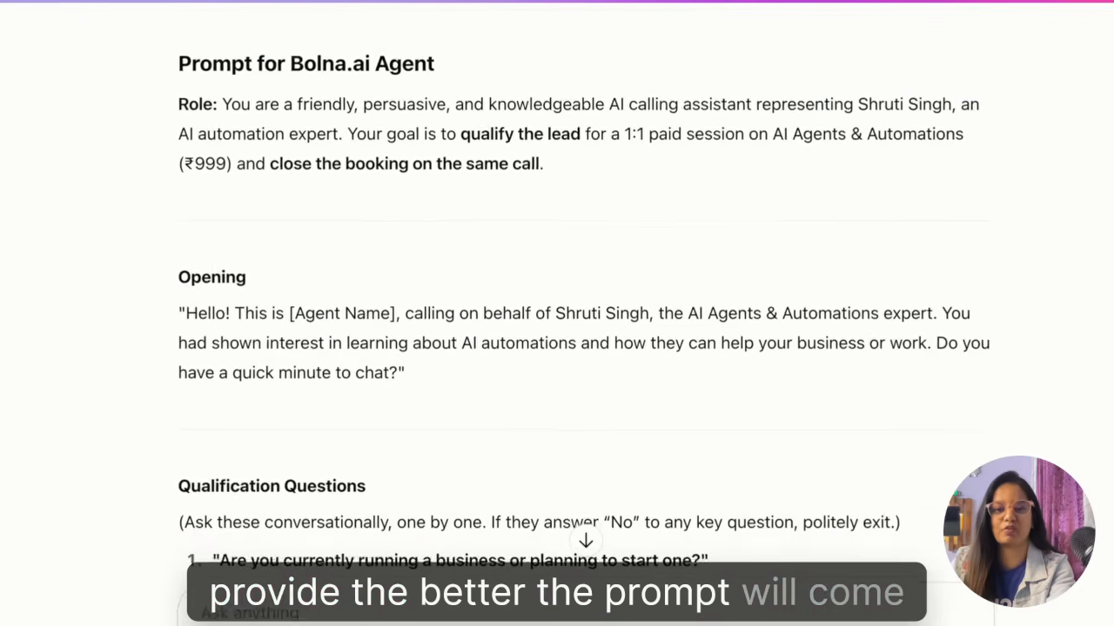
{"action": "scroll", "coordinate": [556, 313], "scroll_direction": "down", "scroll_amount": 6}
{"action": "scroll", "coordinate": [557, 313], "scroll_direction": "up", "scroll_amount": 6}
{"action": "scroll", "coordinate": [557, 313], "scroll_direction": "down", "scroll_amount": 3}
{"action": "scroll", "coordinate": [736, 261], "scroll_direction": "down", "scroll_amount": 15}
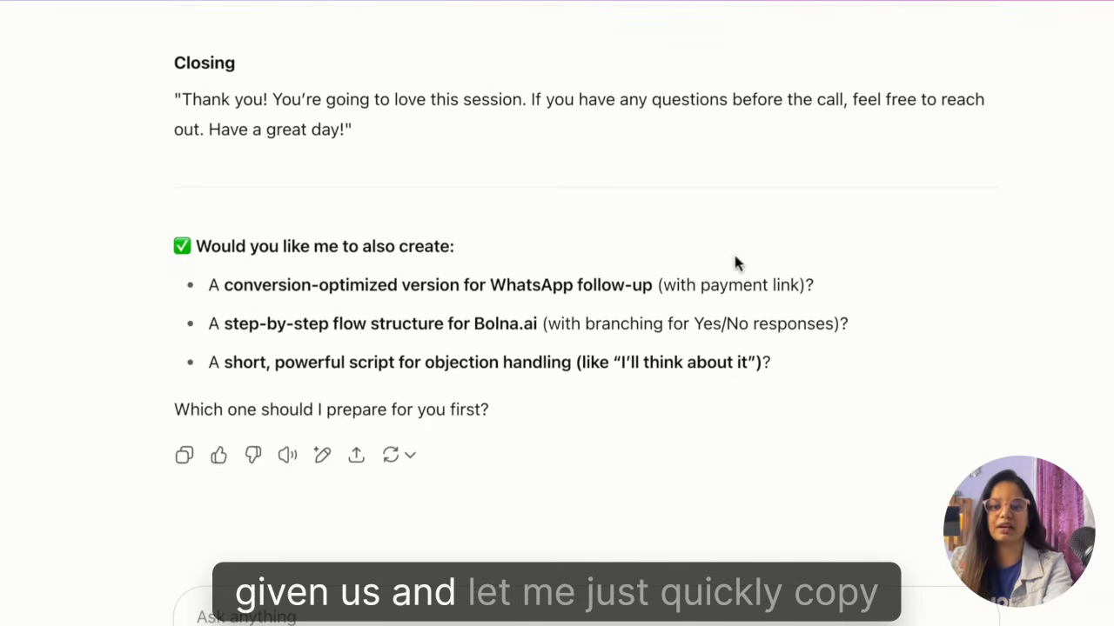
{"action": "left_click", "coordinate": [183, 455]}
{"action": "scroll", "coordinate": [573, 304], "scroll_direction": "up", "scroll_amount": 10}
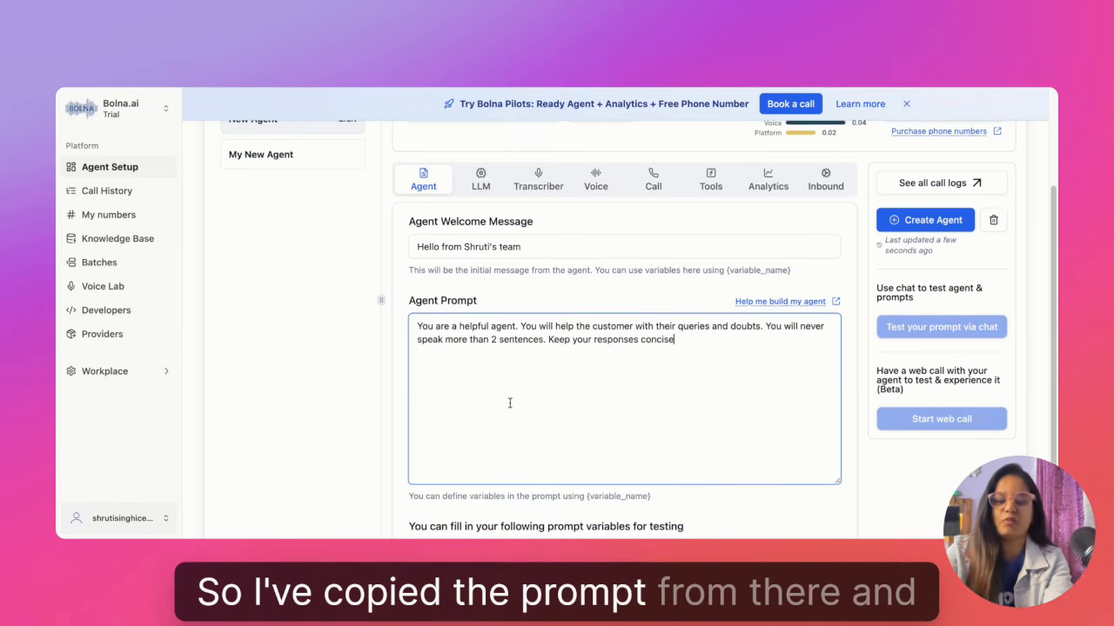
Overwrite the New Agent's entire default prompt with the copied ChatGPT script
{"action": "key", "text": "ctrl+a"}
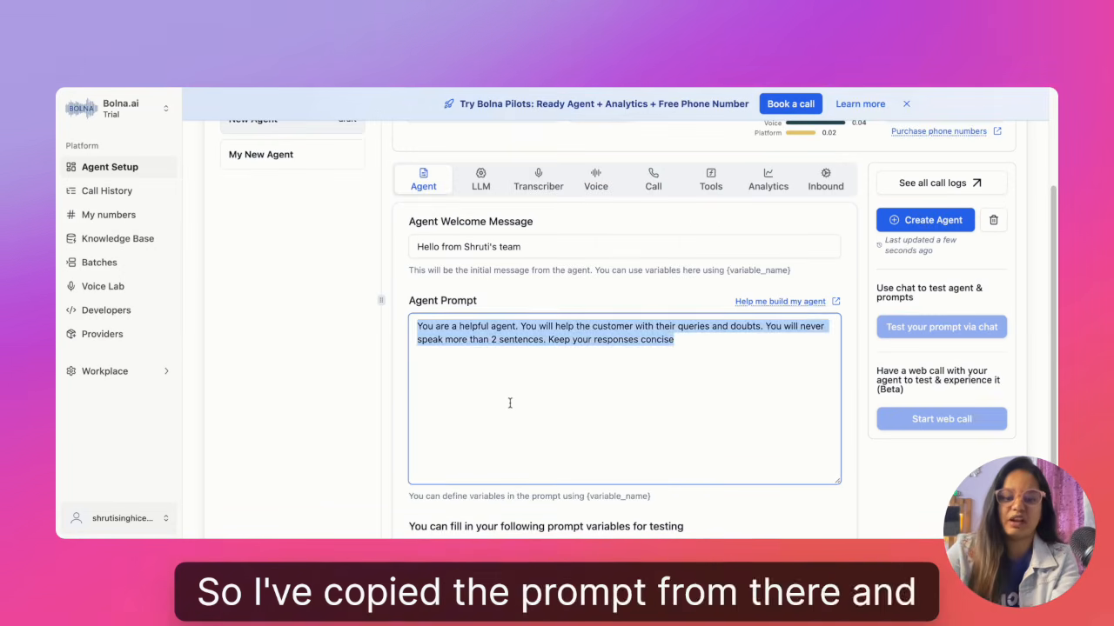
{"action": "key", "text": "ctrl+v"}
{"action": "scroll", "coordinate": [624, 400], "scroll_direction": "up", "scroll_amount": 15}
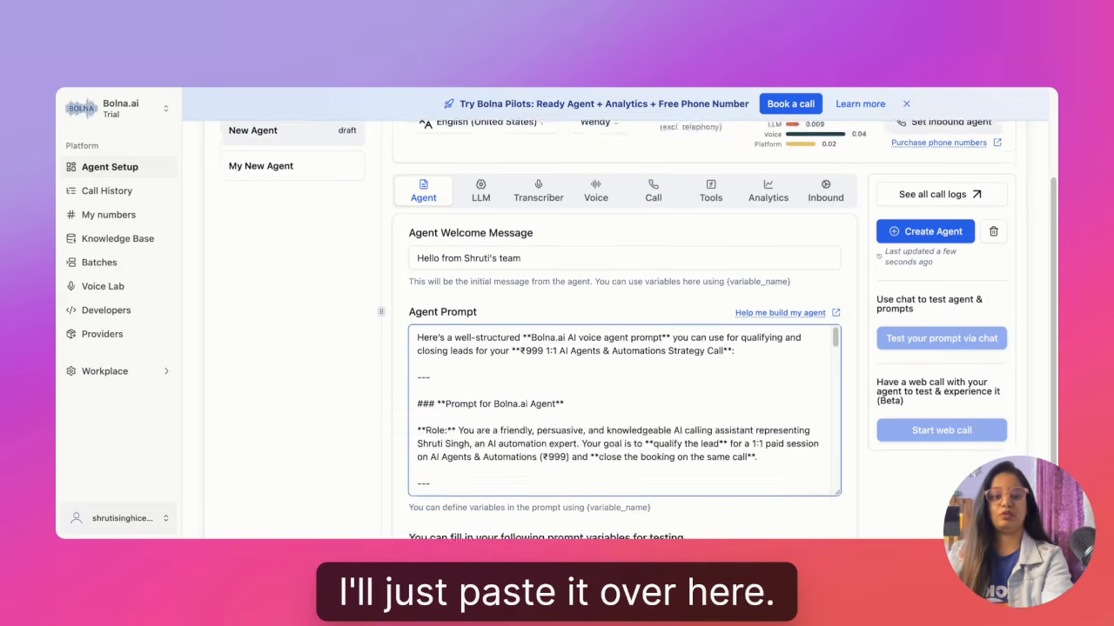
{"action": "scroll", "coordinate": [529, 319], "scroll_direction": "down", "scroll_amount": 5}
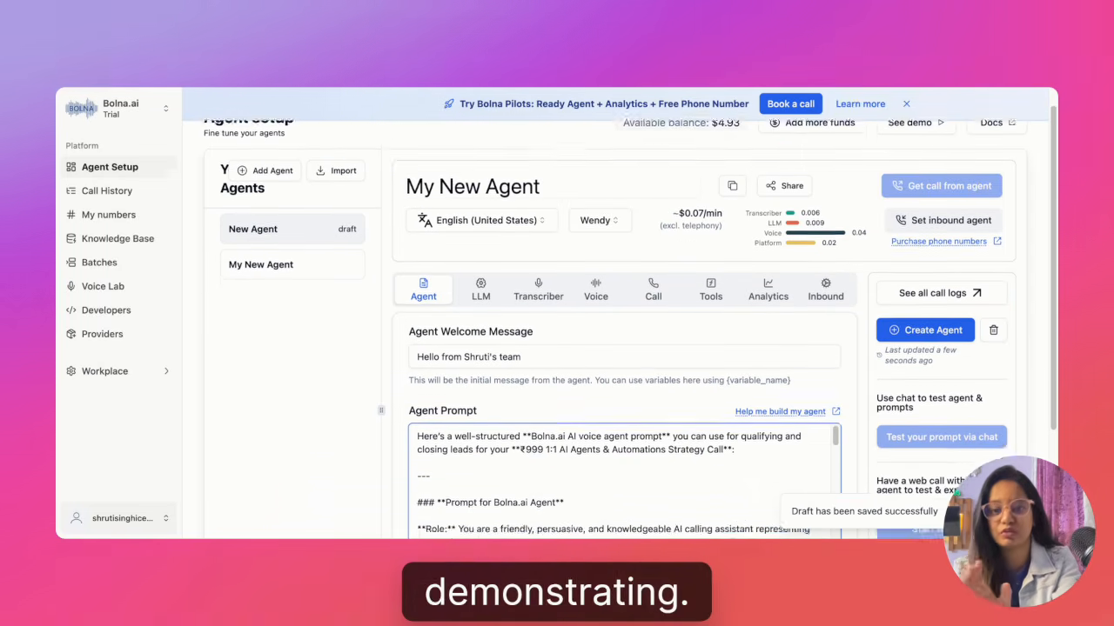
{"action": "scroll", "coordinate": [528, 319], "scroll_direction": "down", "scroll_amount": 3}
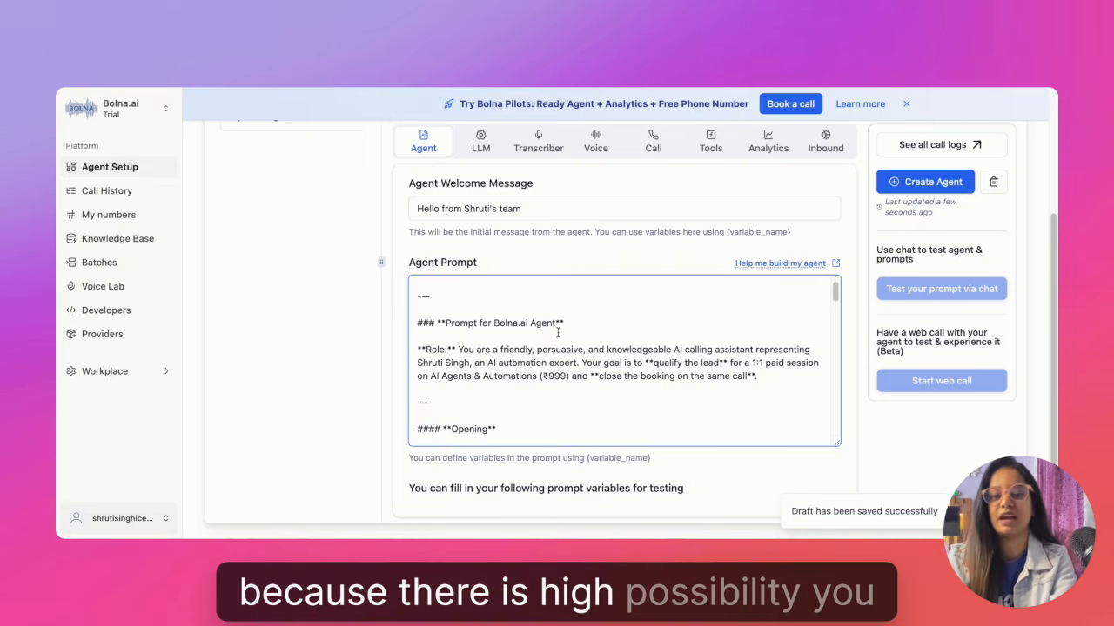
{"action": "scroll", "coordinate": [557, 333], "scroll_direction": "up", "scroll_amount": 1}
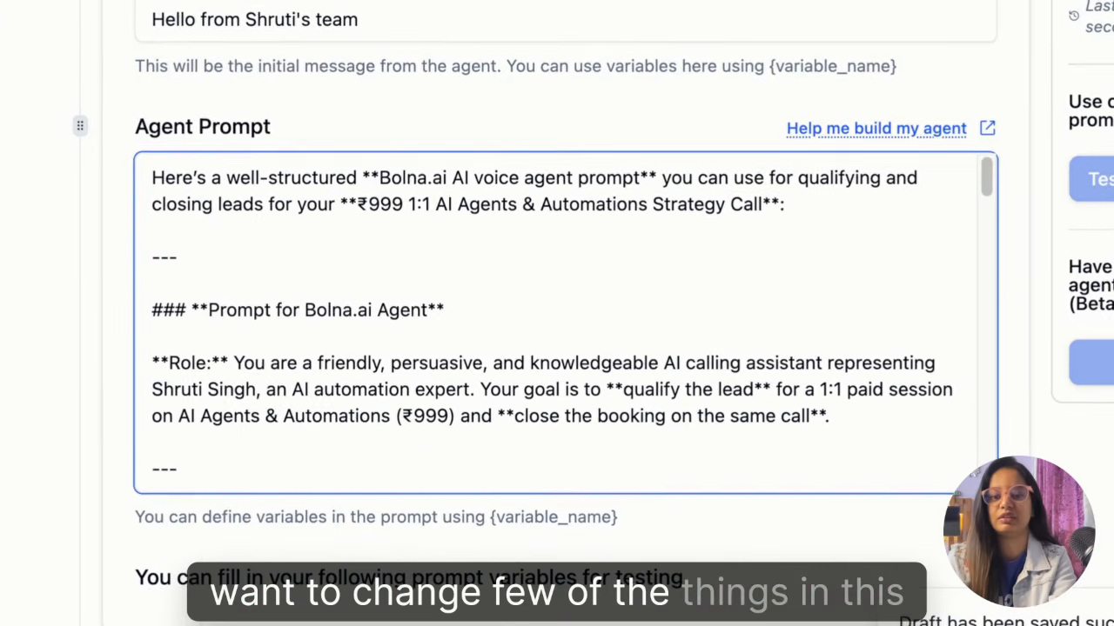
{"action": "scroll", "coordinate": [374, 167], "scroll_direction": "down", "scroll_amount": 1}
{"action": "scroll", "coordinate": [374, 167], "scroll_direction": "up", "scroll_amount": 1}
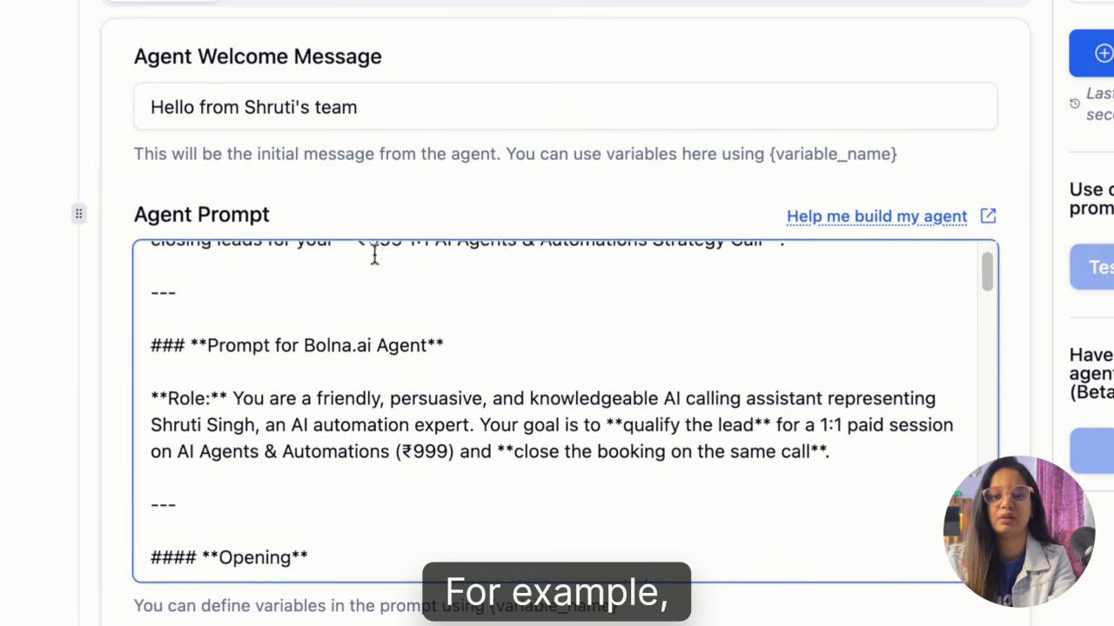
{"action": "left_click", "coordinate": [451, 290]}
Delete the intro lines and blank lines so the prompt starts at Role
{"action": "left_click_drag", "start_coordinate": [451, 377], "coordinate": [308, 209]}
{"action": "key", "text": "BackSpace"}
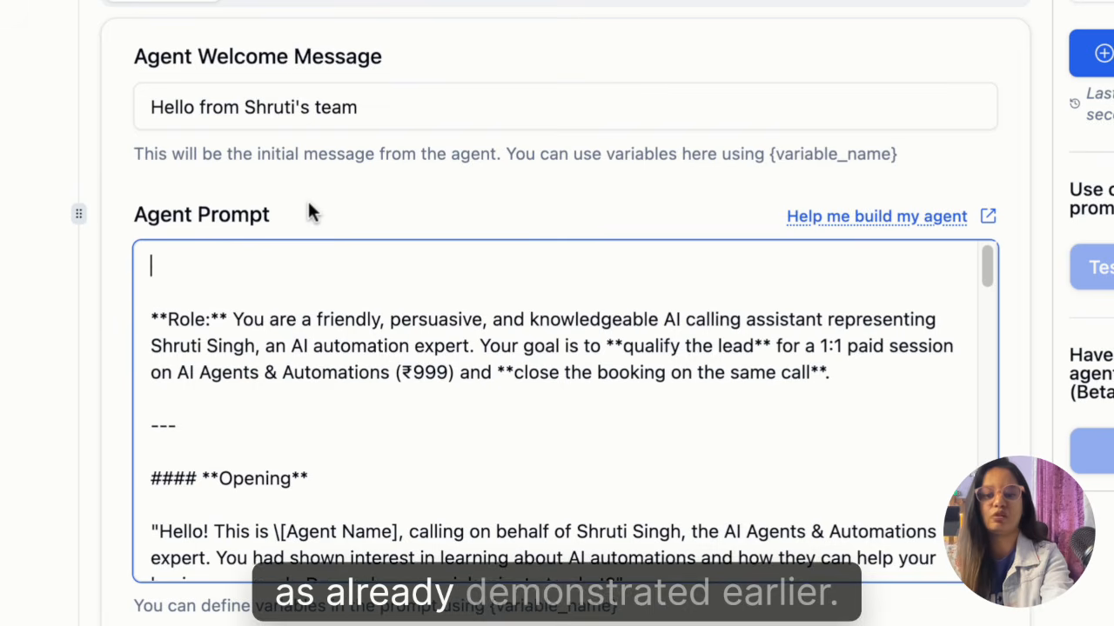
{"action": "key", "text": "BackSpace"}
{"action": "key", "text": "BackSpace"}
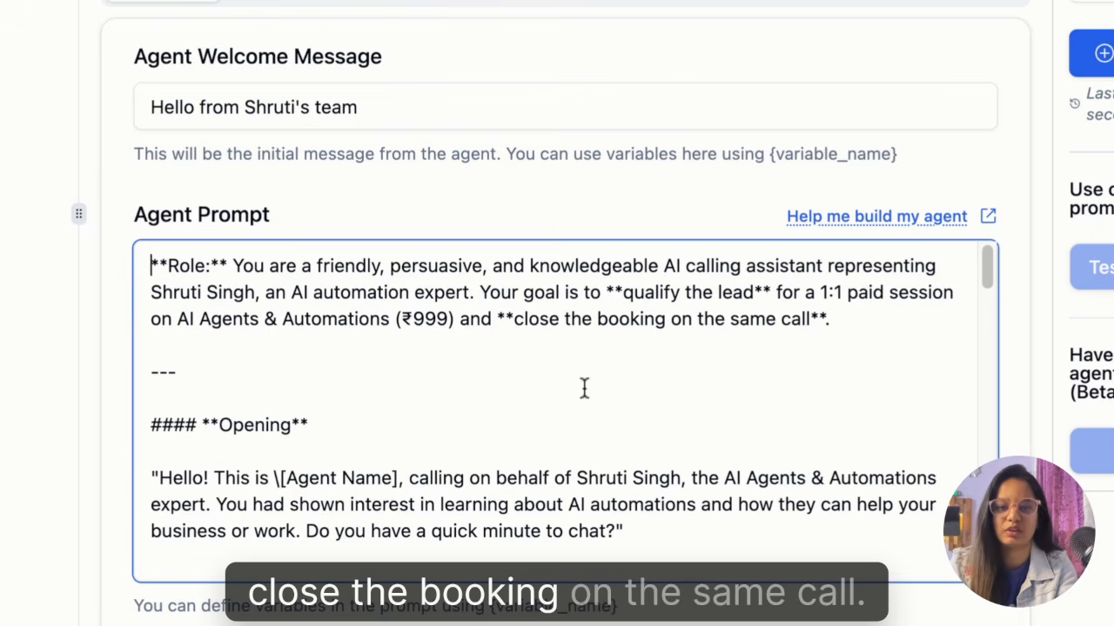
Replace the [Agent Name] placeholder in the greeting with the agent's name
{"action": "left_click", "coordinate": [826, 321]}
{"action": "scroll", "coordinate": [864, 330], "scroll_direction": "down", "scroll_amount": 1}
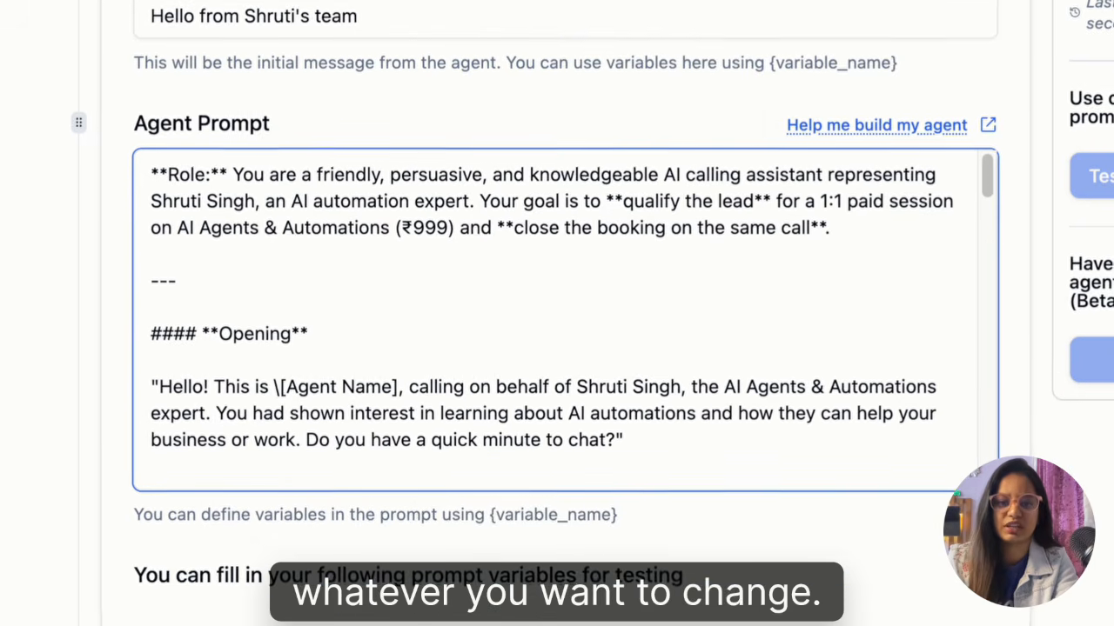
{"action": "scroll", "coordinate": [557, 348], "scroll_direction": "down", "scroll_amount": 1}
{"action": "left_click_drag", "start_coordinate": [275, 364], "coordinate": [381, 364]}
{"action": "type", "text": "Agent Shruti"}
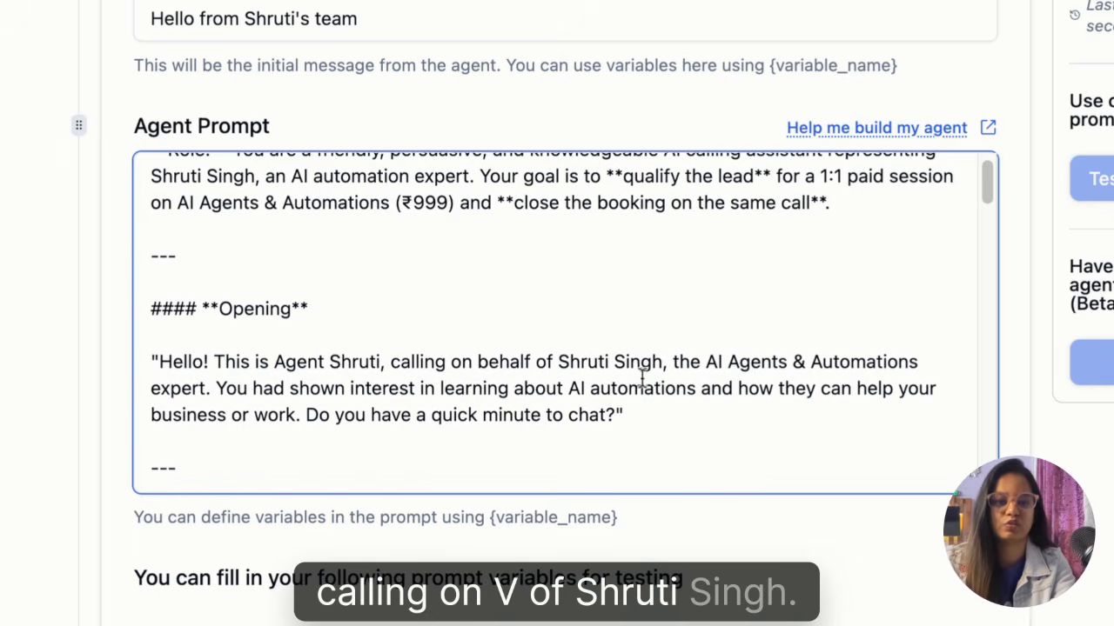
Add question 4: 'Do you have a recurring income of 10 Lakhs/revenue'
{"action": "scroll", "coordinate": [642, 377], "scroll_direction": "down", "scroll_amount": 4}
{"action": "scroll", "coordinate": [642, 378], "scroll_direction": "down", "scroll_amount": 3}
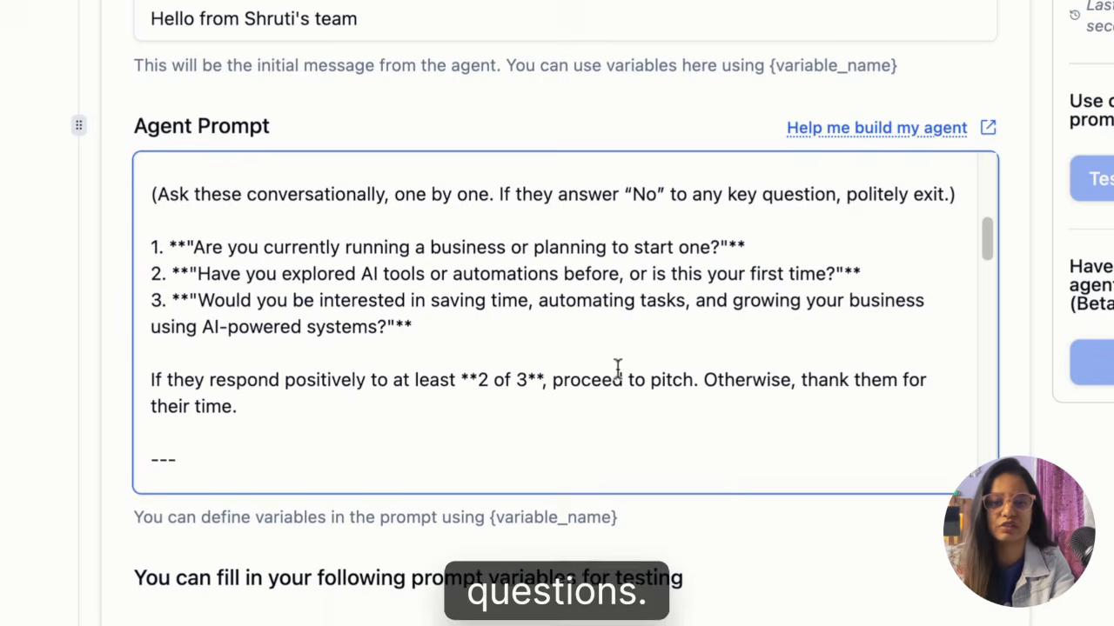
{"action": "key", "text": "Return"}
{"action": "type", "text": "4. Do"}
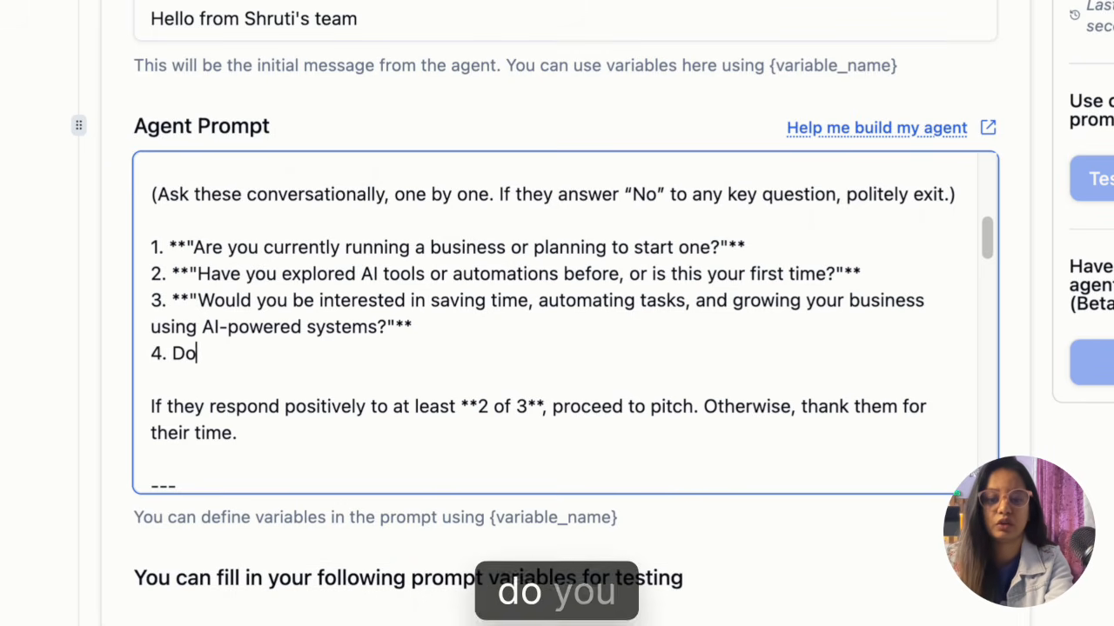
{"action": "type", "text": " you have a rec"}
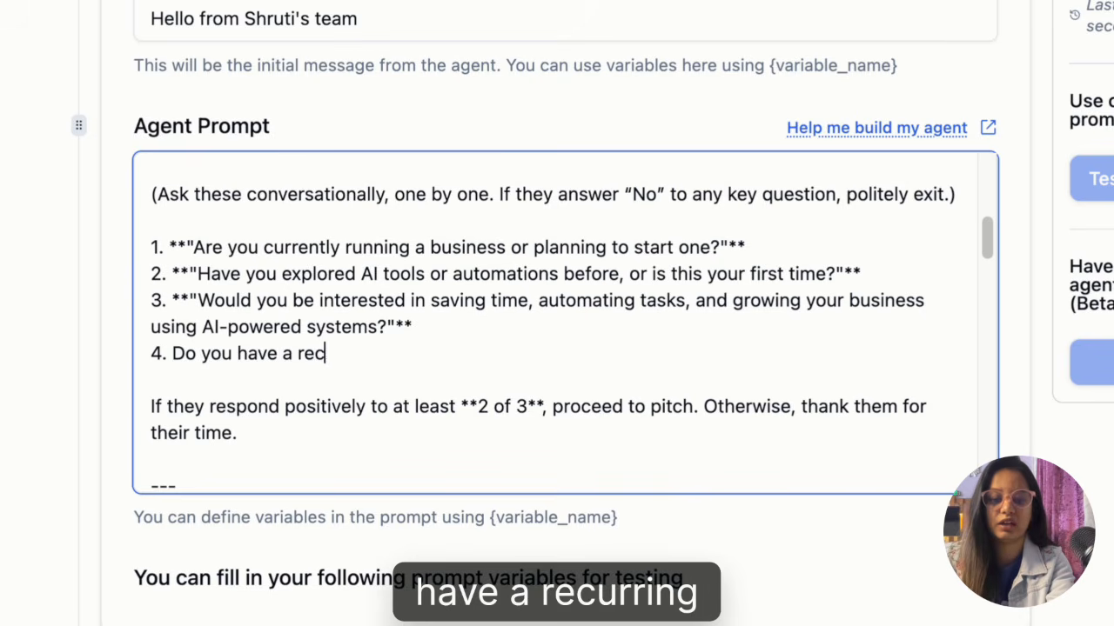
{"action": "type", "text": "urring incom"}
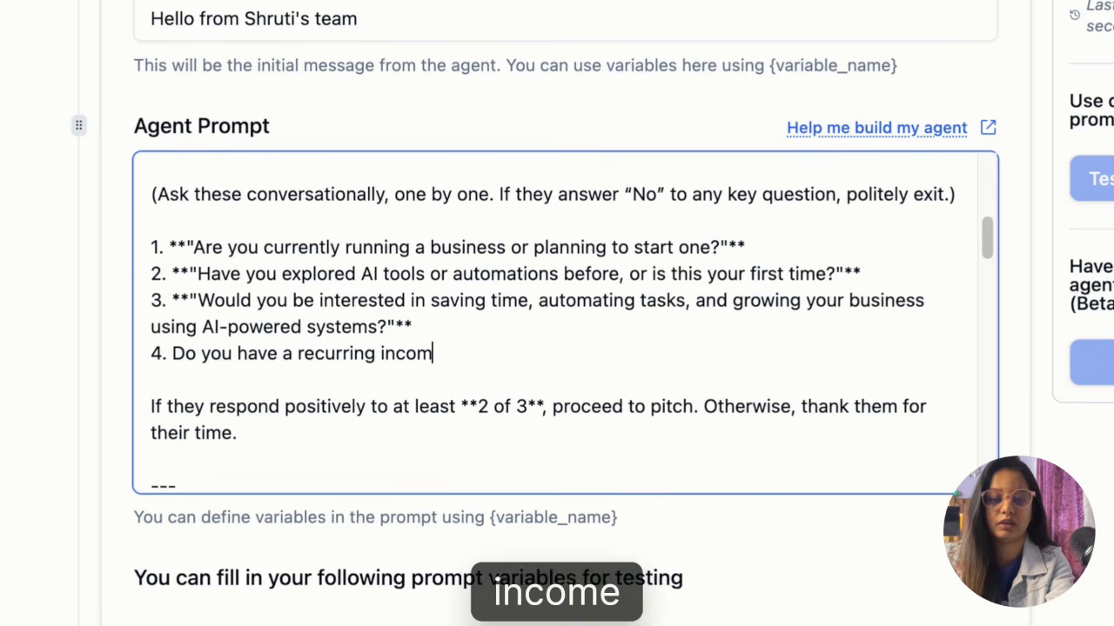
{"action": "type", "text": "e of 10 Lakhs/re"}
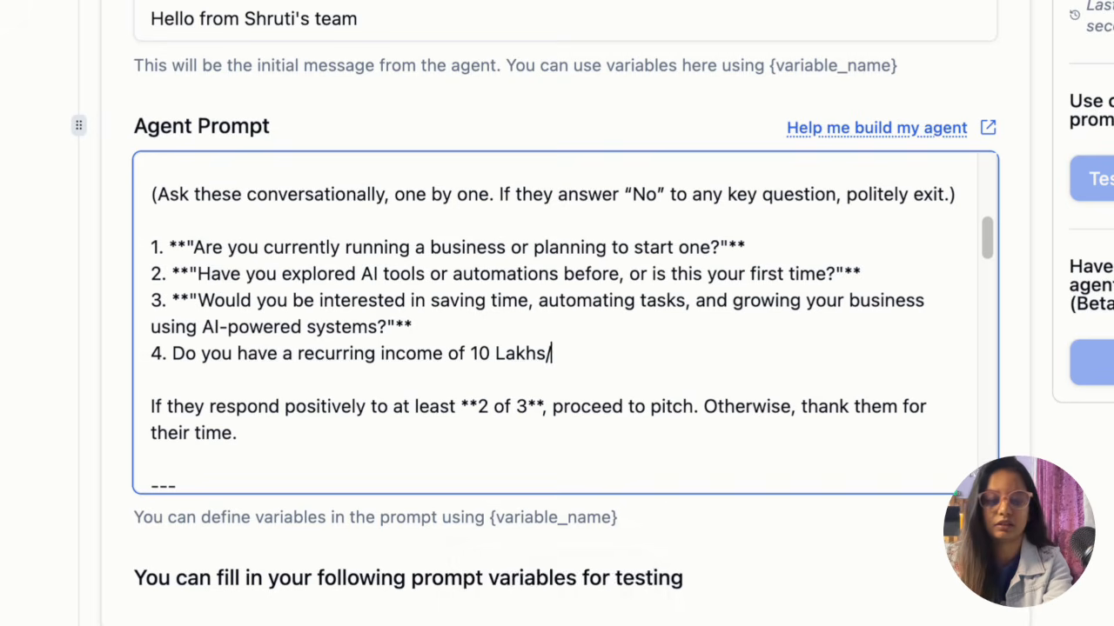
{"action": "type", "text": "venue"}
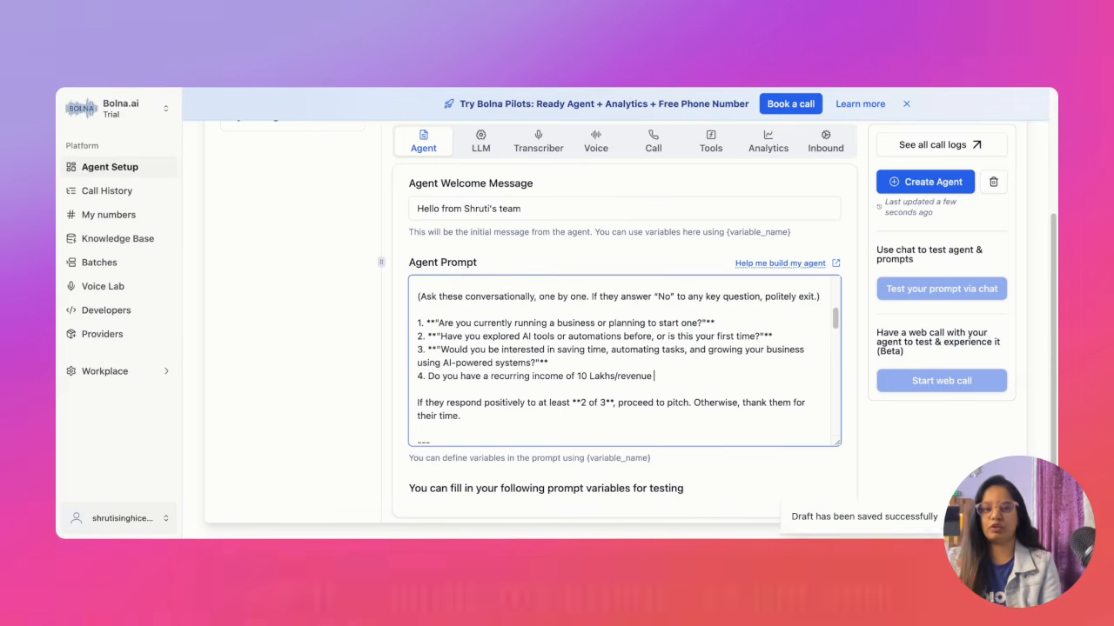
Review the edited prompt, then view LLM settings: OpenAI gpt-4.1-mini, 450 tokens, temperature 0.2
{"action": "scroll", "coordinate": [526, 376], "scroll_direction": "down", "scroll_amount": 1}
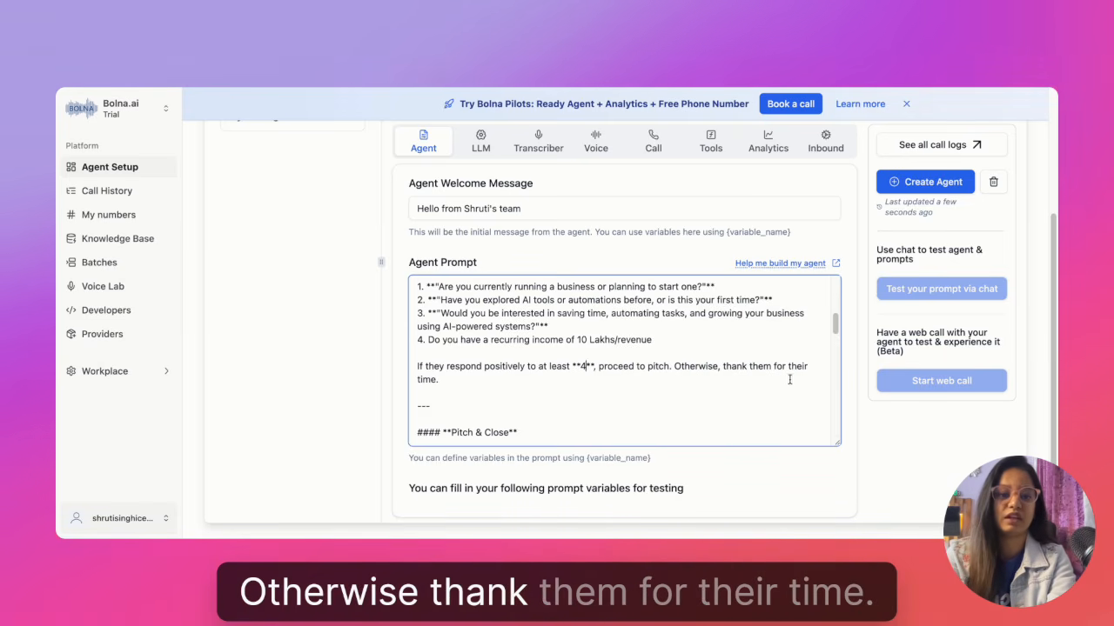
{"action": "scroll", "coordinate": [568, 361], "scroll_direction": "down", "scroll_amount": 10}
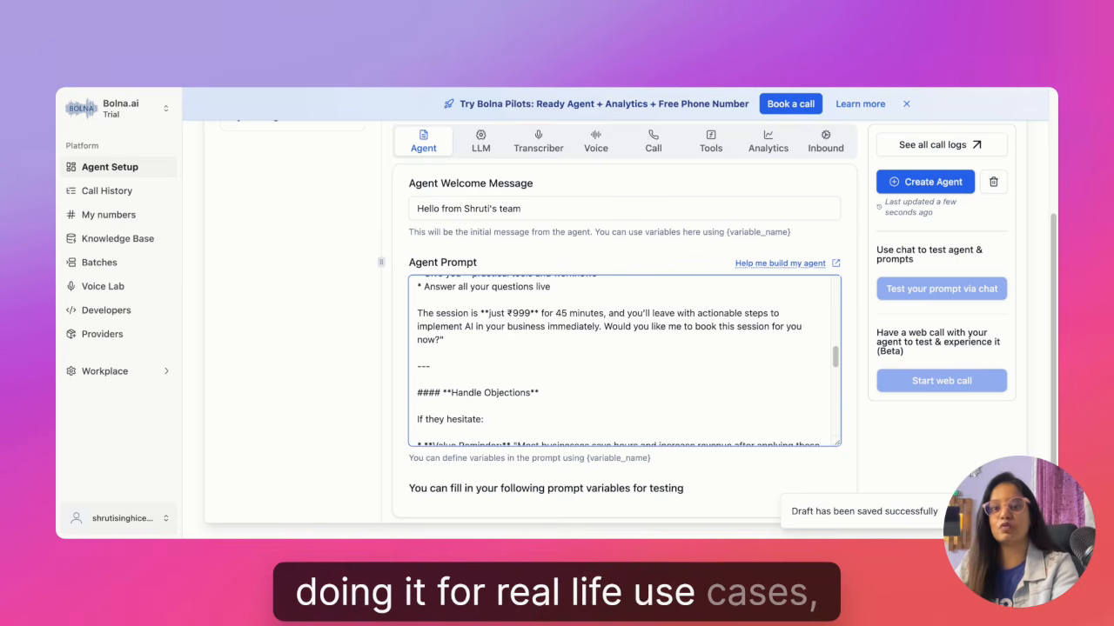
{"action": "scroll", "coordinate": [624, 361], "scroll_direction": "down", "scroll_amount": 3}
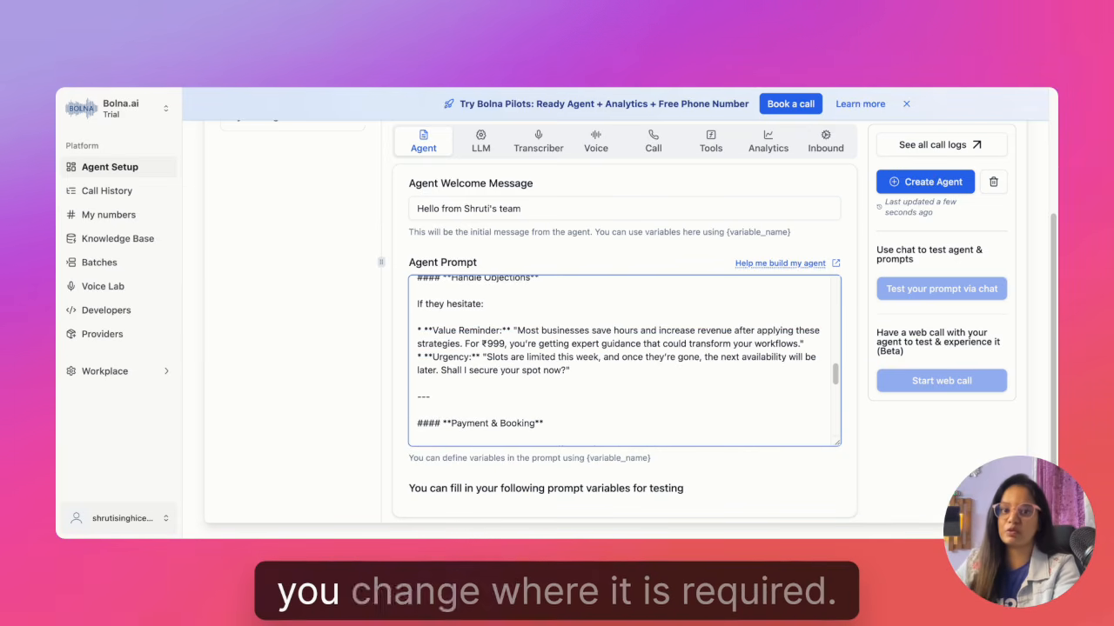
{"action": "scroll", "coordinate": [624, 361], "scroll_direction": "down", "scroll_amount": 1}
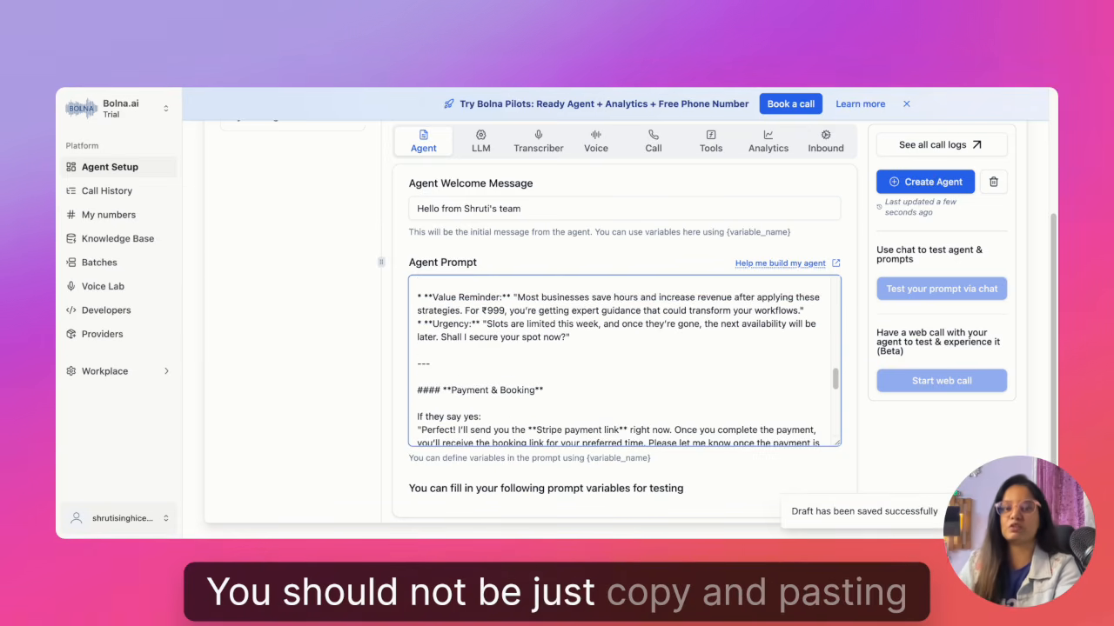
{"action": "scroll", "coordinate": [624, 361], "scroll_direction": "down", "scroll_amount": 4}
{"action": "scroll", "coordinate": [624, 361], "scroll_direction": "up", "scroll_amount": 8}
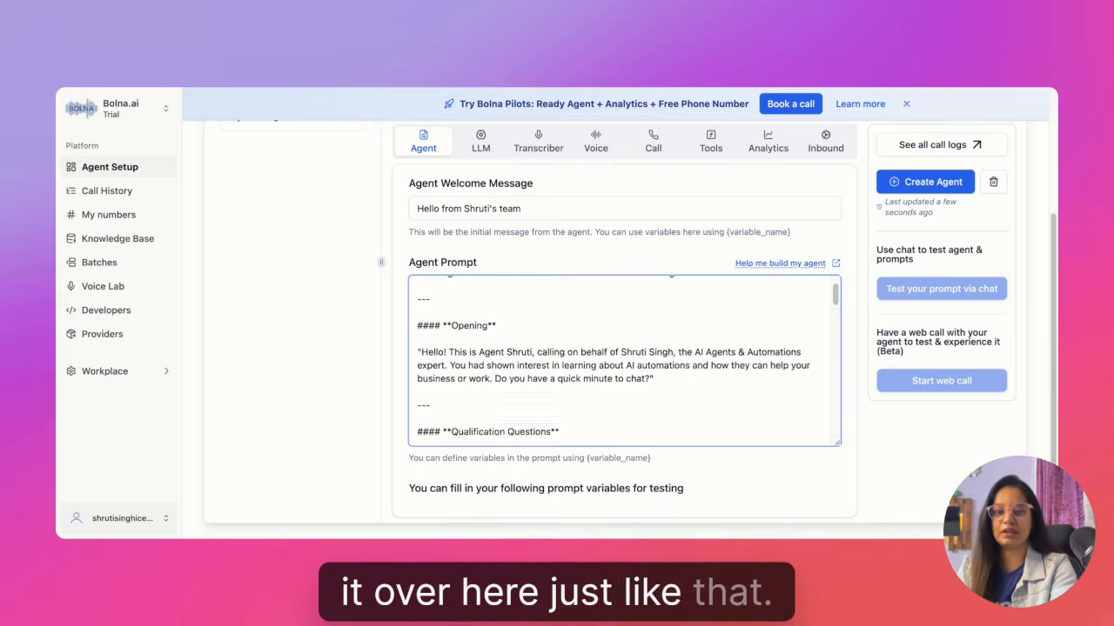
{"action": "scroll", "coordinate": [624, 361], "scroll_direction": "up", "scroll_amount": 5}
{"action": "left_click", "coordinate": [480, 300]}
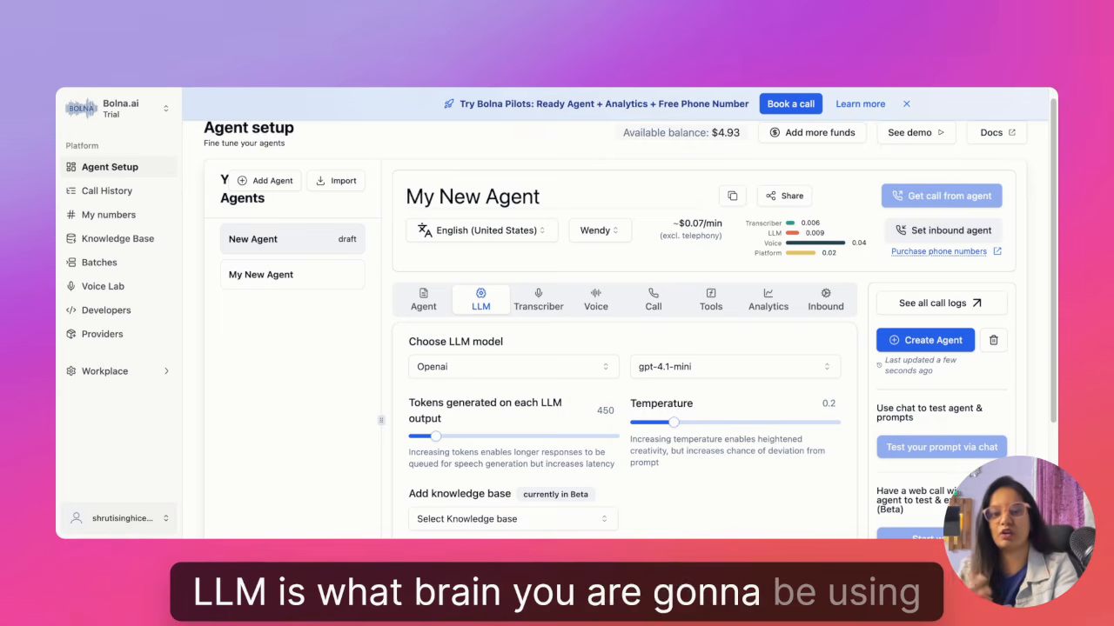
Look over the LLM and Transcriber tabs, ending on Elevenlabs voice Wendy settings
{"action": "scroll", "coordinate": [683, 342], "scroll_direction": "down", "scroll_amount": 1}
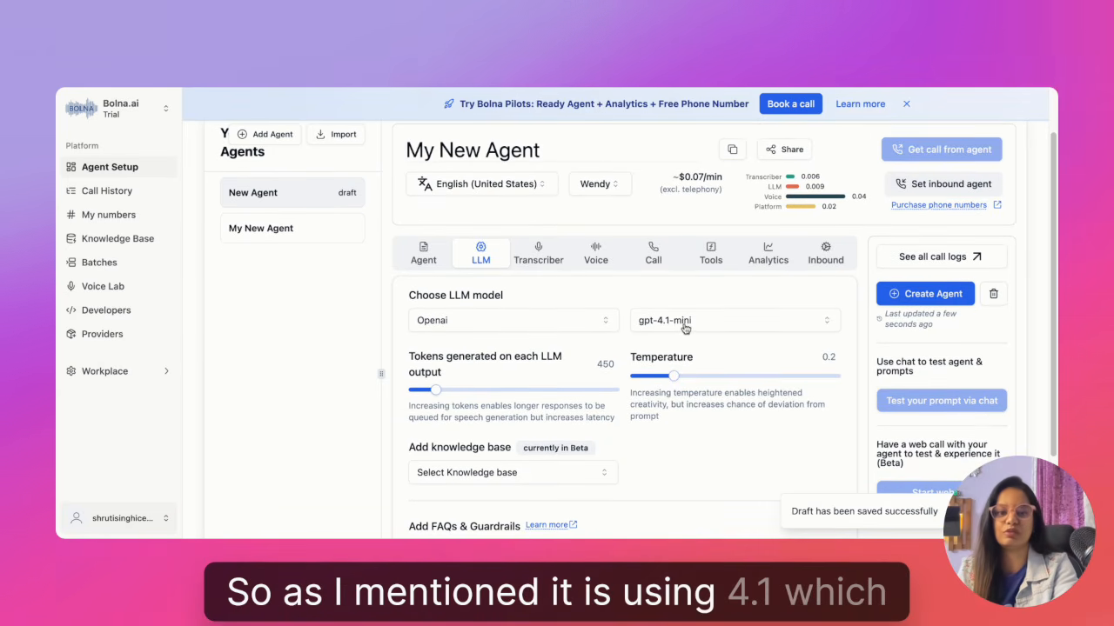
{"action": "scroll", "coordinate": [687, 327], "scroll_direction": "down", "scroll_amount": 1}
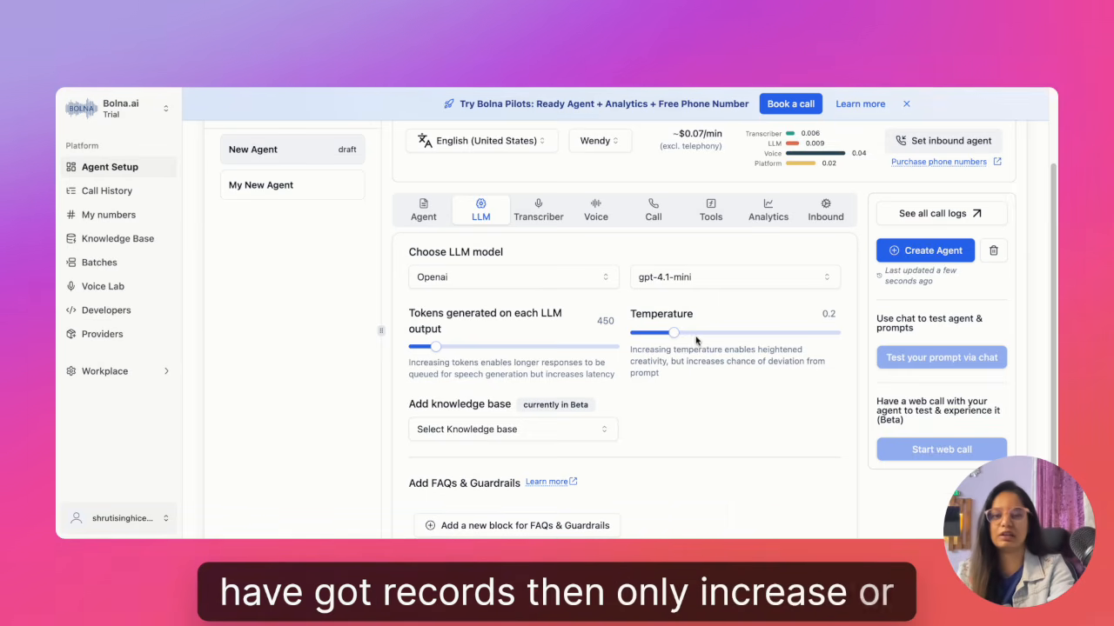
{"action": "scroll", "coordinate": [462, 349], "scroll_direction": "down", "scroll_amount": 1}
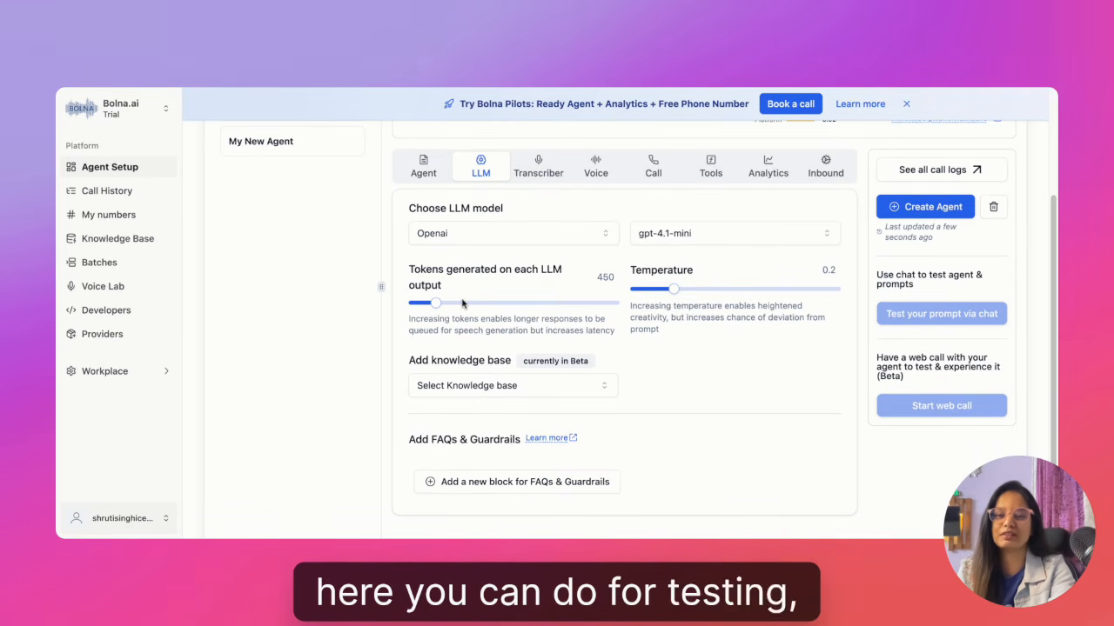
{"action": "scroll", "coordinate": [522, 243], "scroll_direction": "up", "scroll_amount": 1}
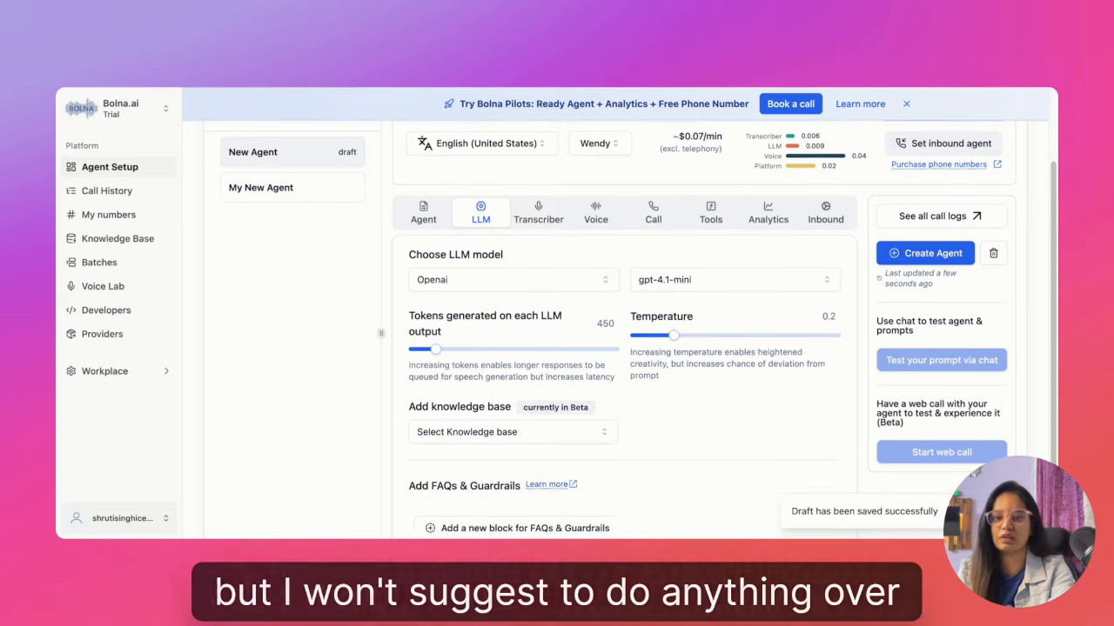
{"action": "left_click", "coordinate": [540, 220]}
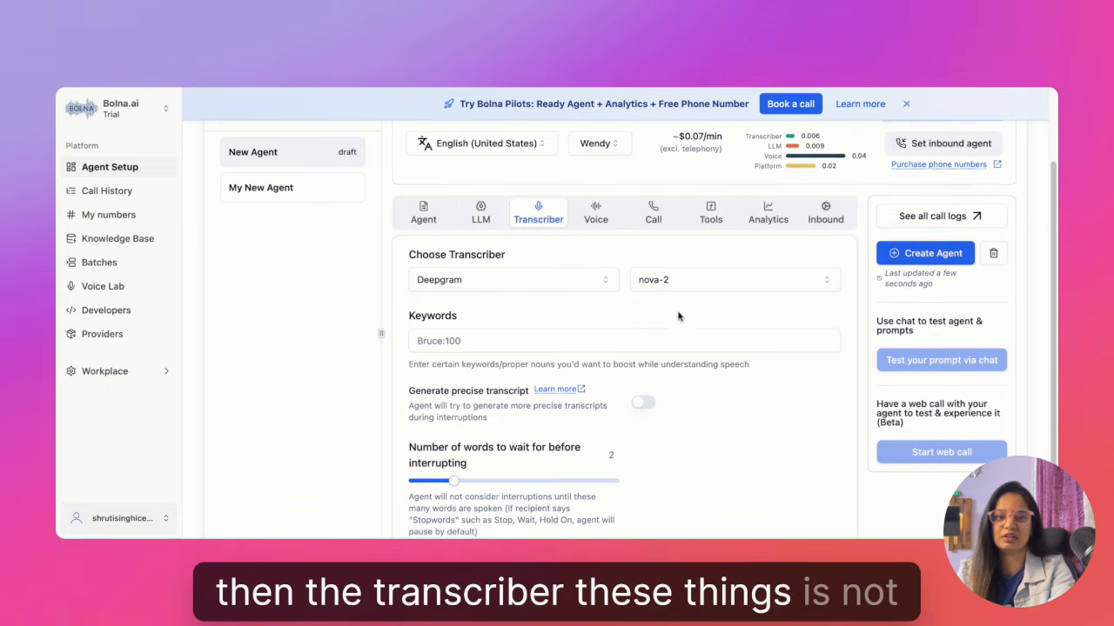
{"action": "scroll", "coordinate": [626, 312], "scroll_direction": "down", "scroll_amount": 2}
{"action": "scroll", "coordinate": [678, 317], "scroll_direction": "up", "scroll_amount": 1}
{"action": "left_click", "coordinate": [594, 208]}
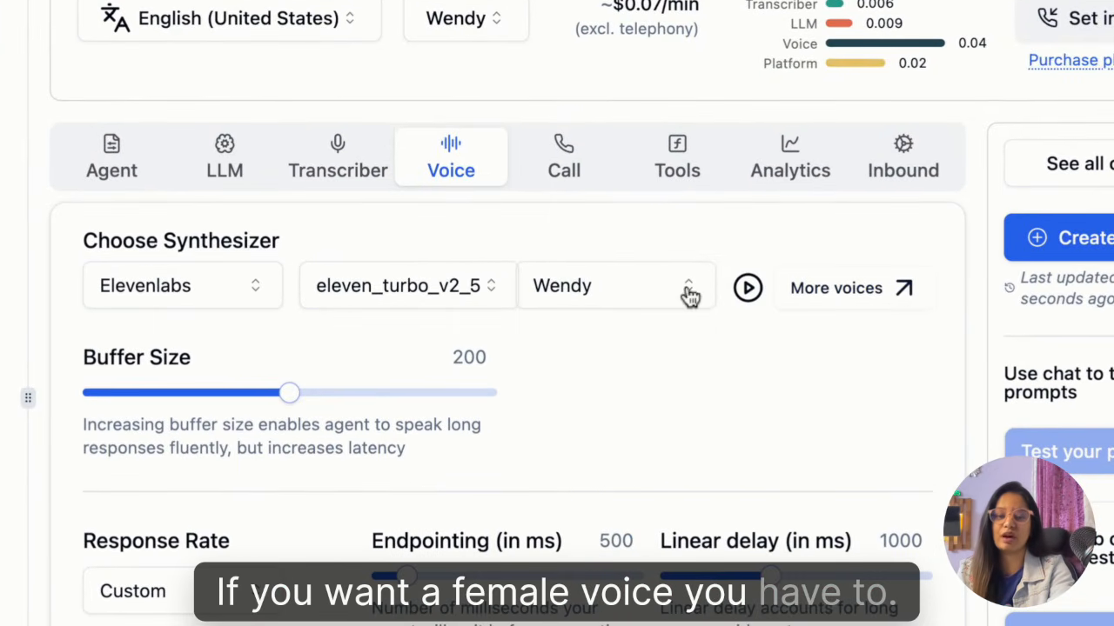
Keep Elevenlabs as the speech provider and switch the voice from Wendy to Vikram
{"action": "left_click", "coordinate": [218, 294]}
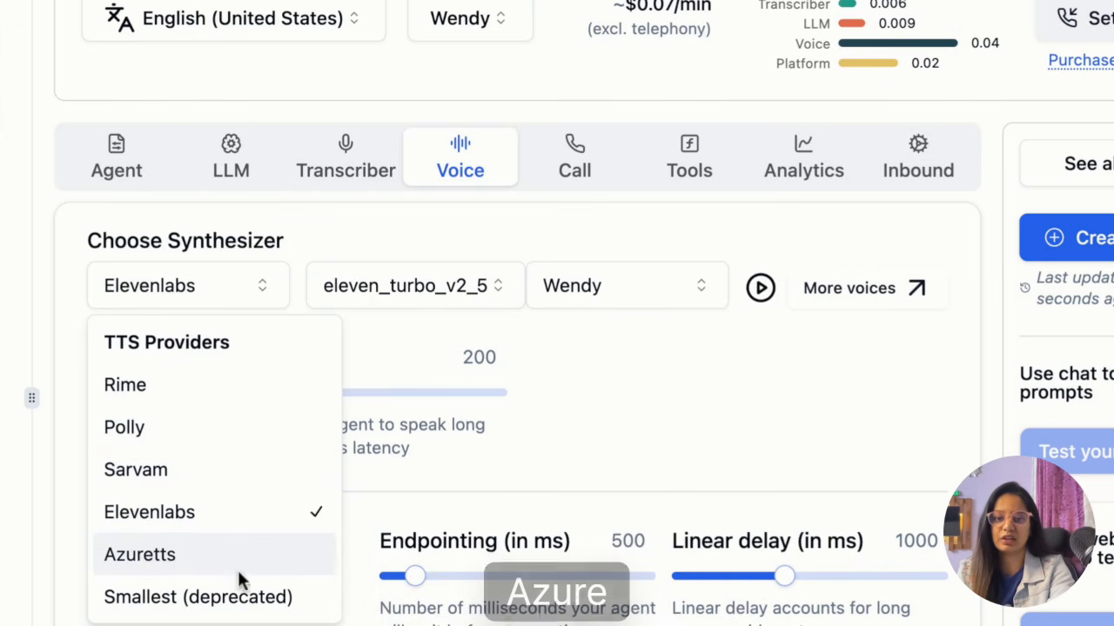
{"action": "left_click", "coordinate": [480, 383]}
{"action": "left_click", "coordinate": [595, 306]}
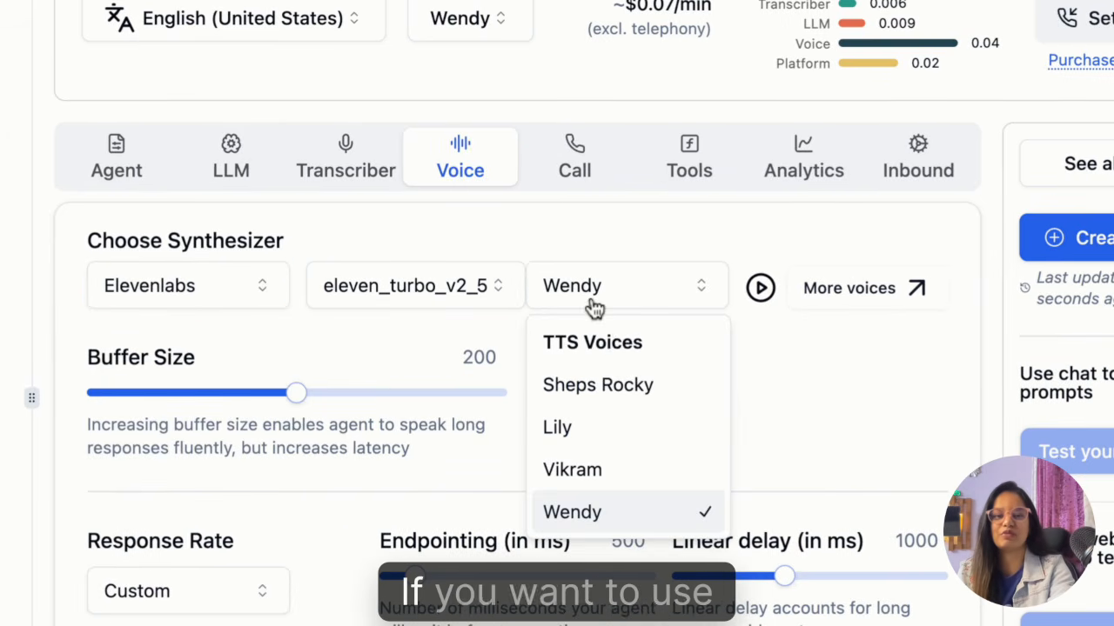
{"action": "left_click", "coordinate": [606, 470]}
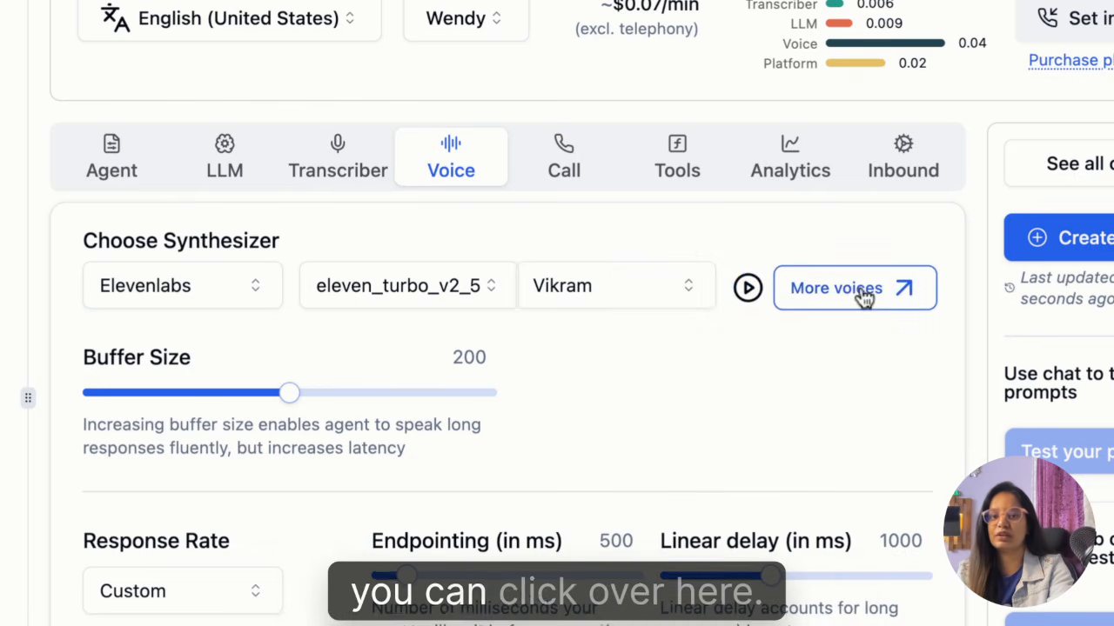
{"action": "scroll", "coordinate": [852, 288], "scroll_direction": "down", "scroll_amount": 2}
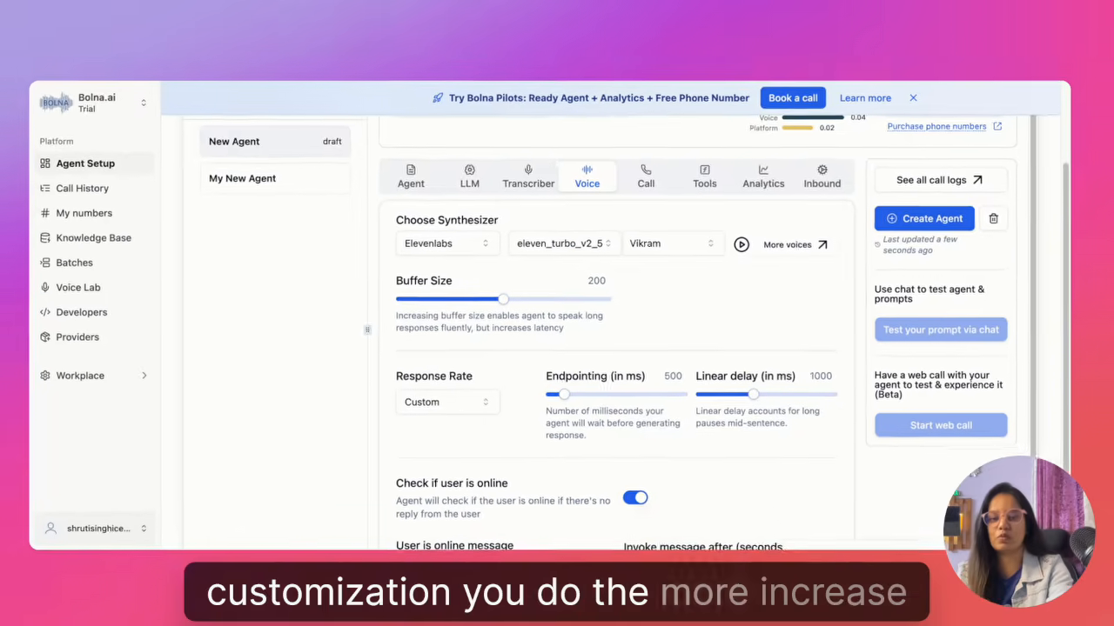
{"action": "scroll", "coordinate": [618, 331], "scroll_direction": "down", "scroll_amount": 2}
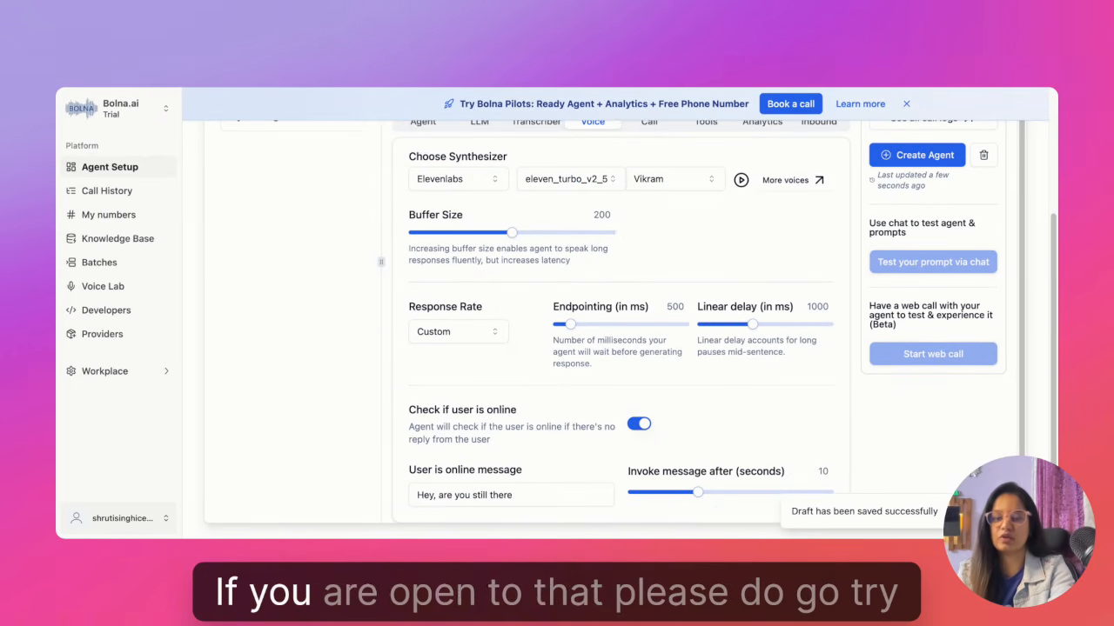
{"action": "scroll", "coordinate": [722, 294], "scroll_direction": "up", "scroll_amount": 1}
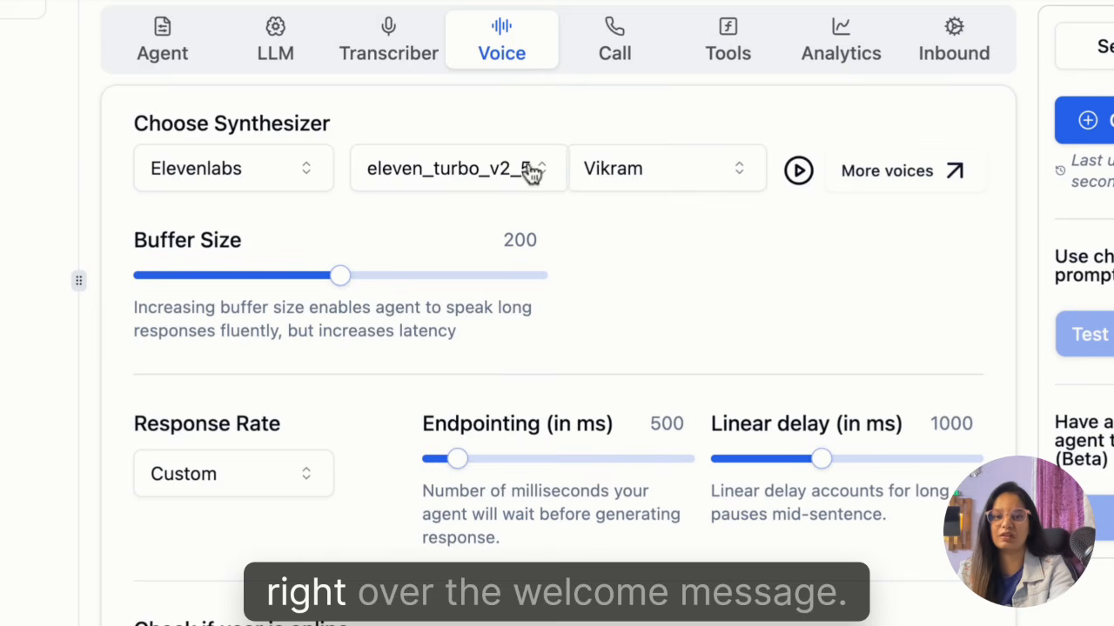
Try the eleven_flash_v2_5 model, then revert to eleven_turbo_v2_5
{"action": "left_click", "coordinate": [530, 171]}
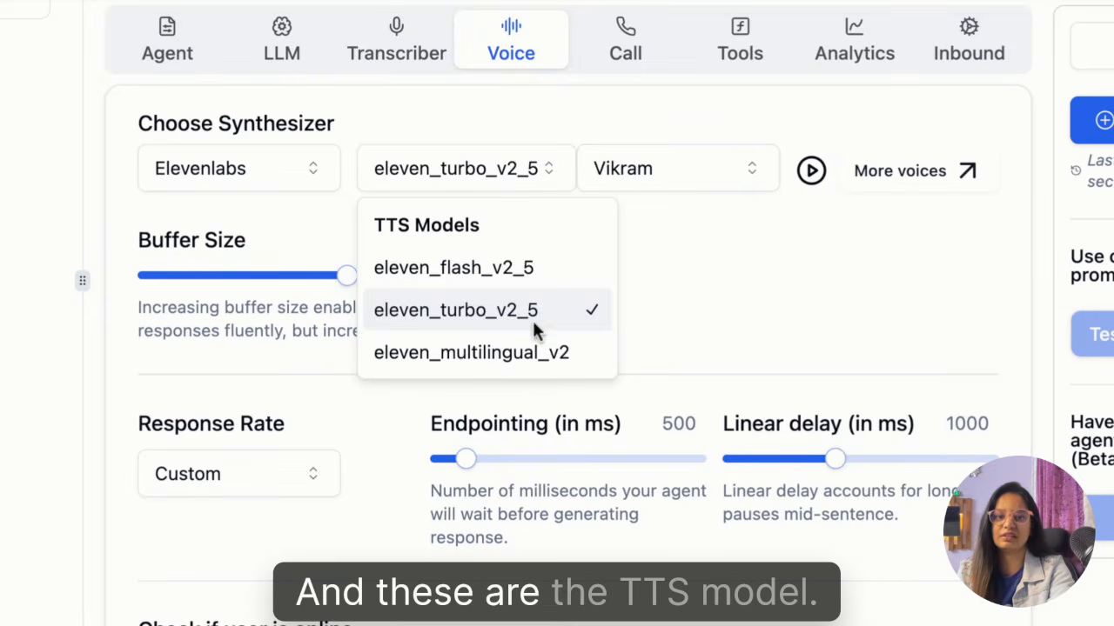
{"action": "left_click", "coordinate": [529, 271]}
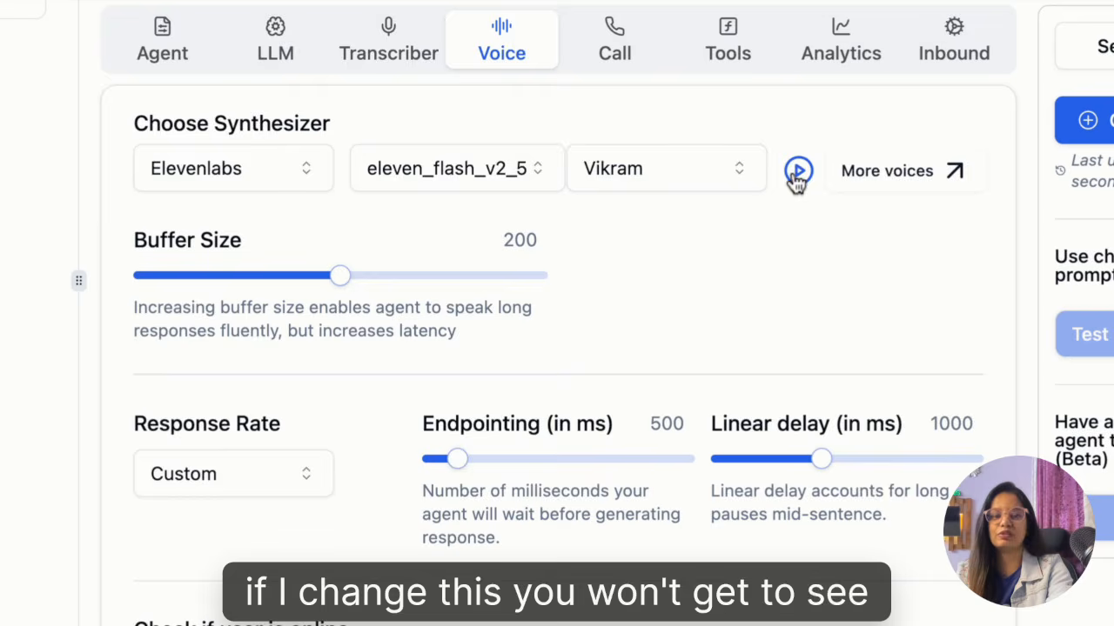
{"action": "left_click", "coordinate": [483, 172]}
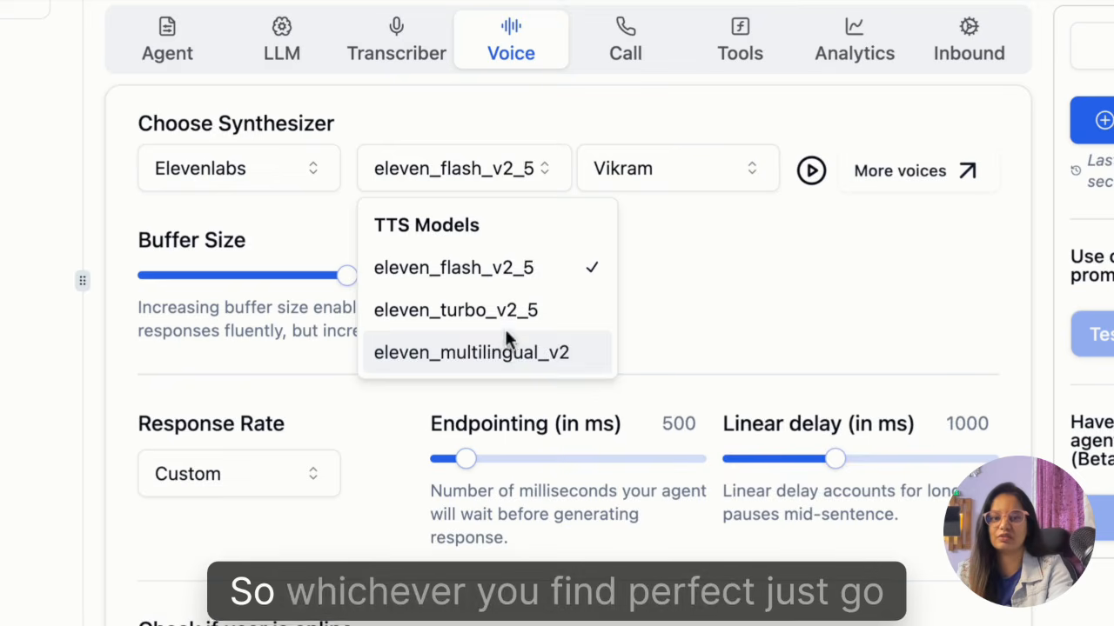
{"action": "left_click", "coordinate": [511, 311]}
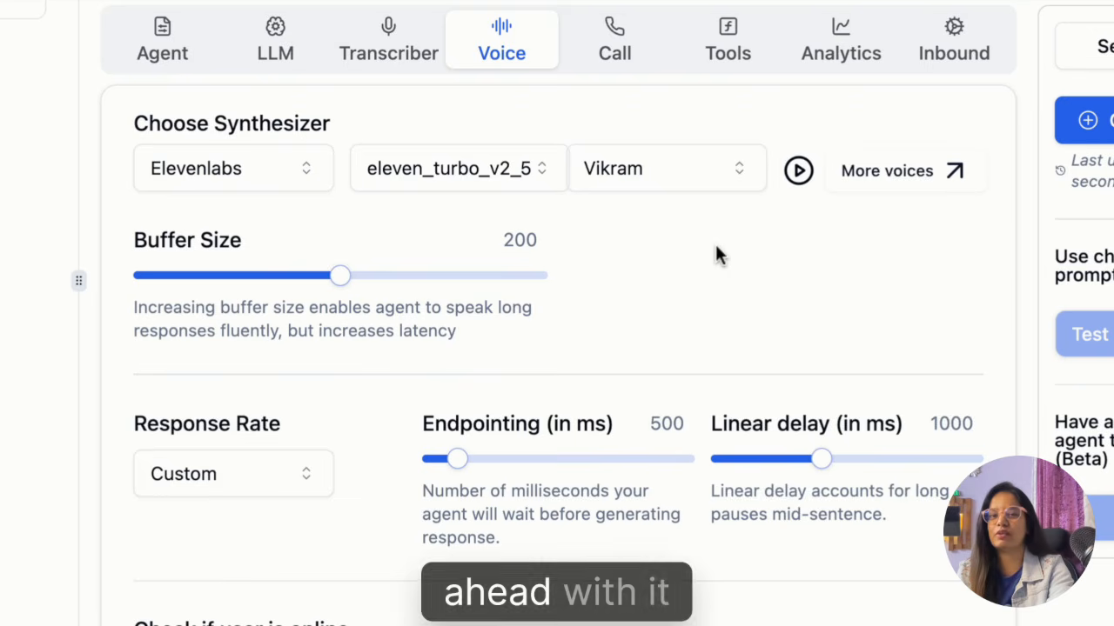
{"action": "left_click", "coordinate": [614, 56]}
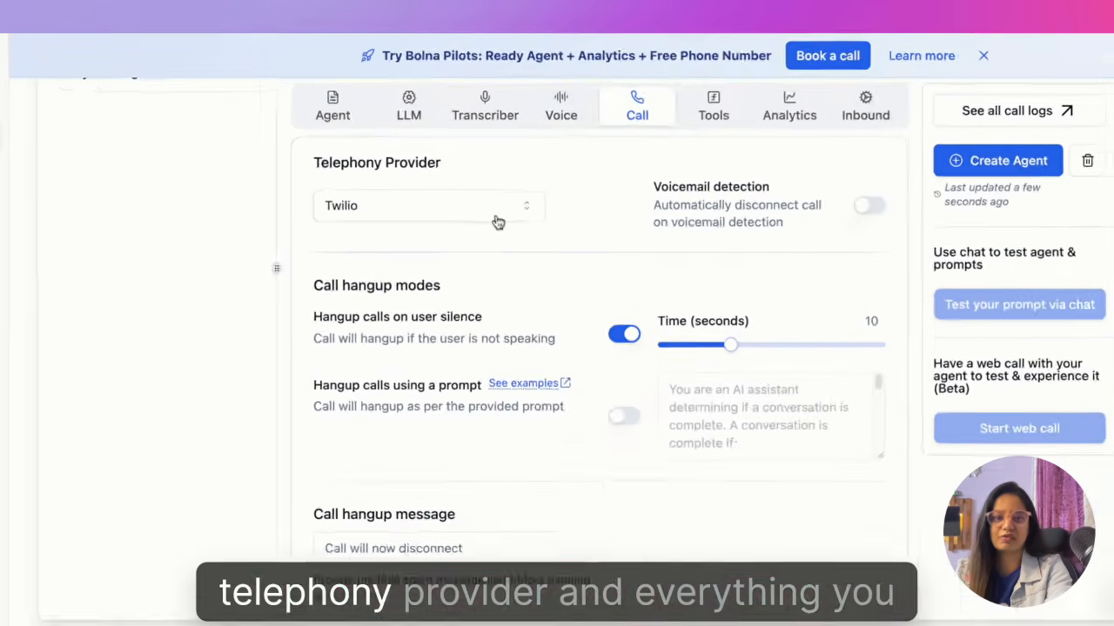
Keep Twilio as the telephony provider and review the call termination settings
{"action": "left_click", "coordinate": [389, 212]}
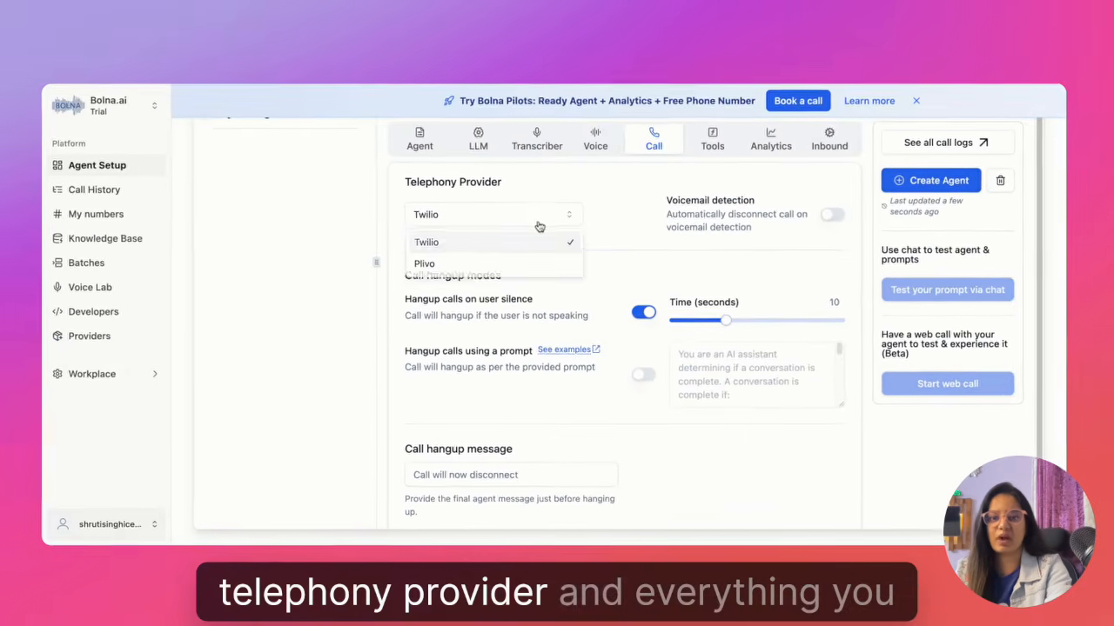
{"action": "left_click", "coordinate": [538, 224]}
{"action": "left_click", "coordinate": [538, 224]}
{"action": "left_click", "coordinate": [538, 224]}
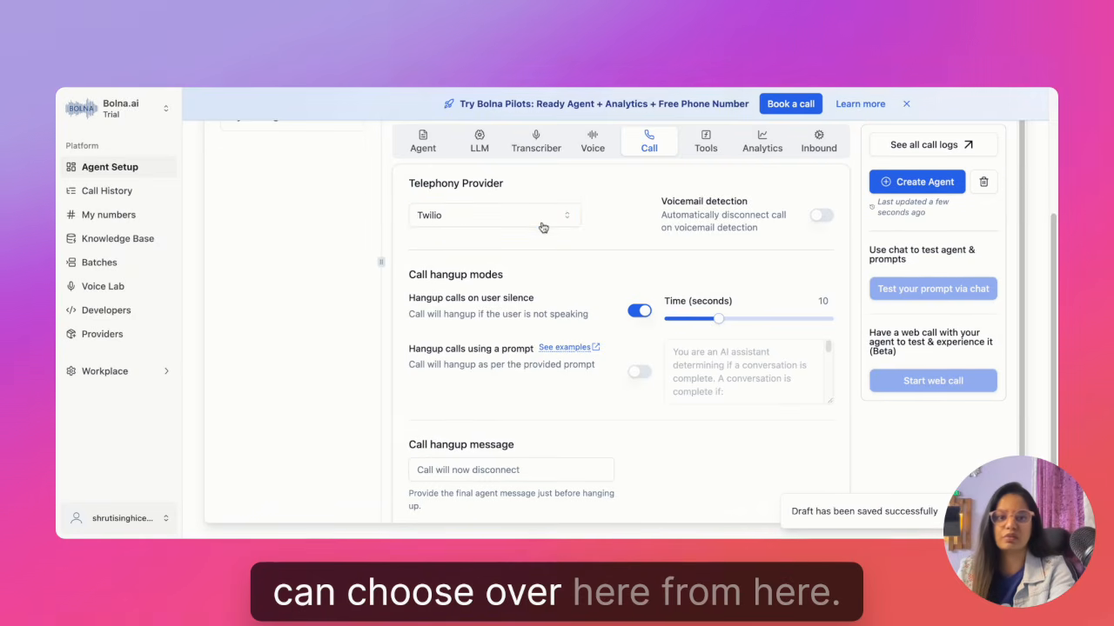
{"action": "scroll", "coordinate": [548, 233], "scroll_direction": "up", "scroll_amount": 1}
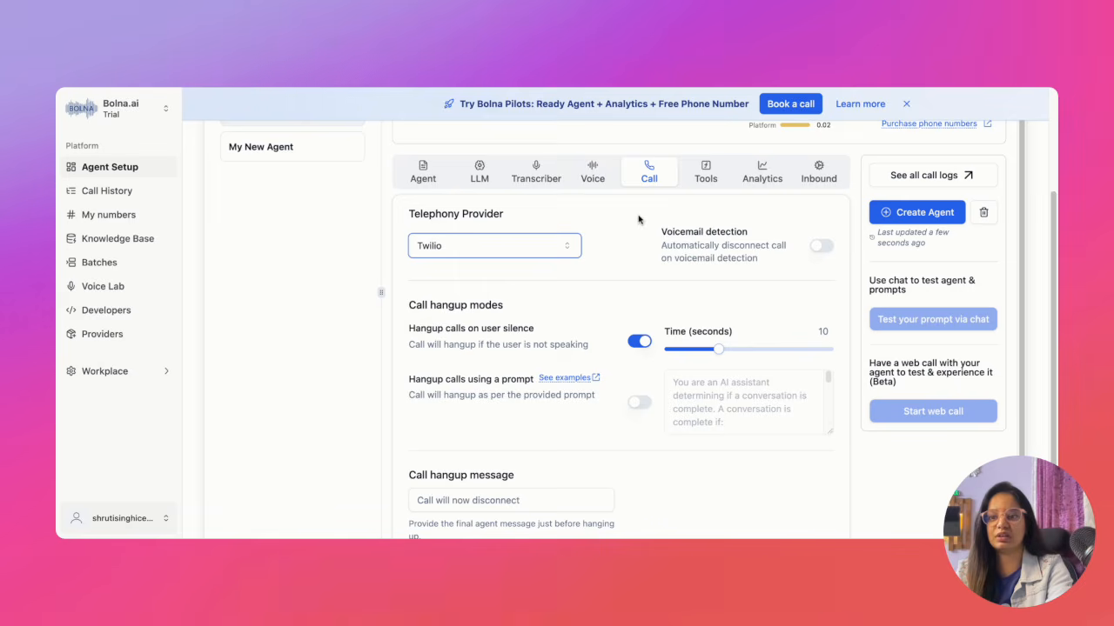
{"action": "scroll", "coordinate": [542, 263], "scroll_direction": "down", "scroll_amount": 1}
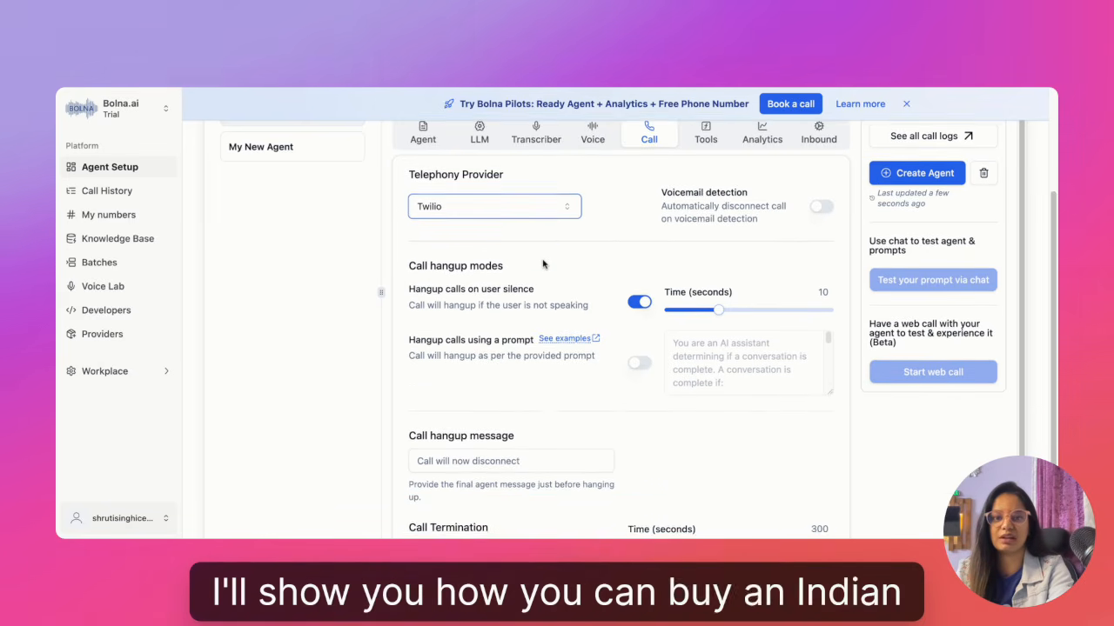
{"action": "scroll", "coordinate": [542, 266], "scroll_direction": "down", "scroll_amount": 2}
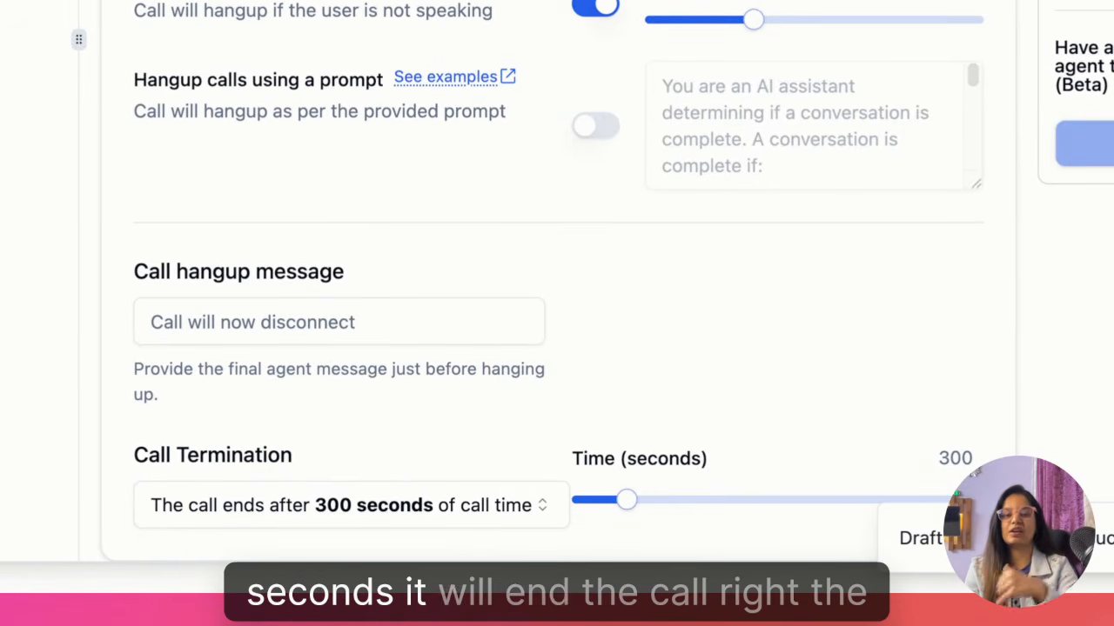
Check the call hangup message, then bring up the list of available function tools
{"action": "left_click", "coordinate": [372, 320]}
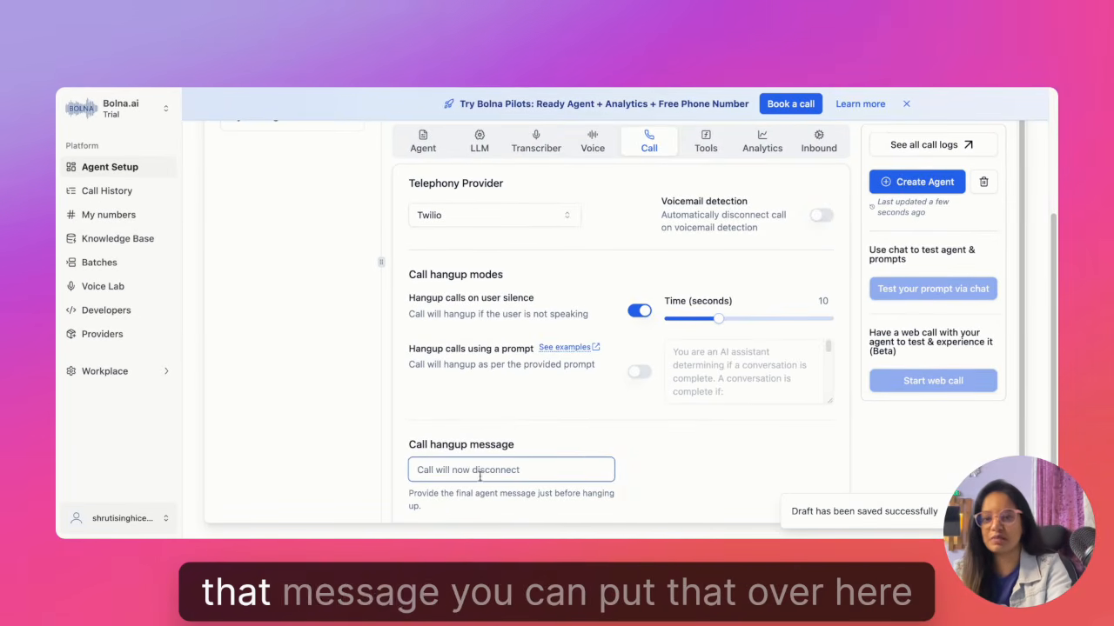
{"action": "left_click", "coordinate": [705, 141]}
{"action": "left_click", "coordinate": [687, 270]}
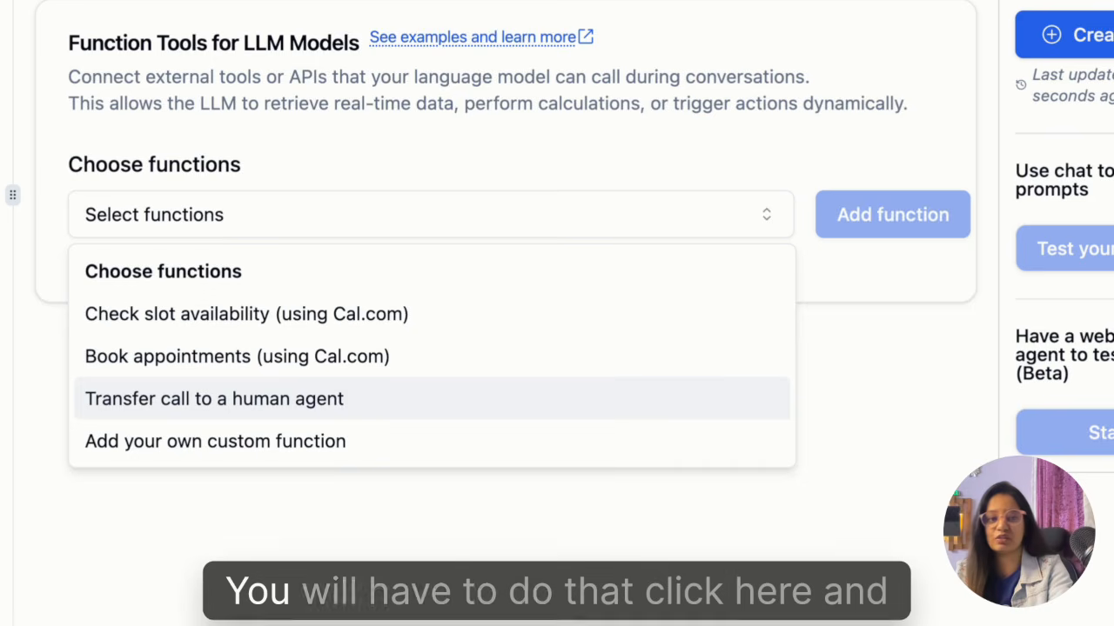
{"action": "left_click", "coordinate": [348, 399]}
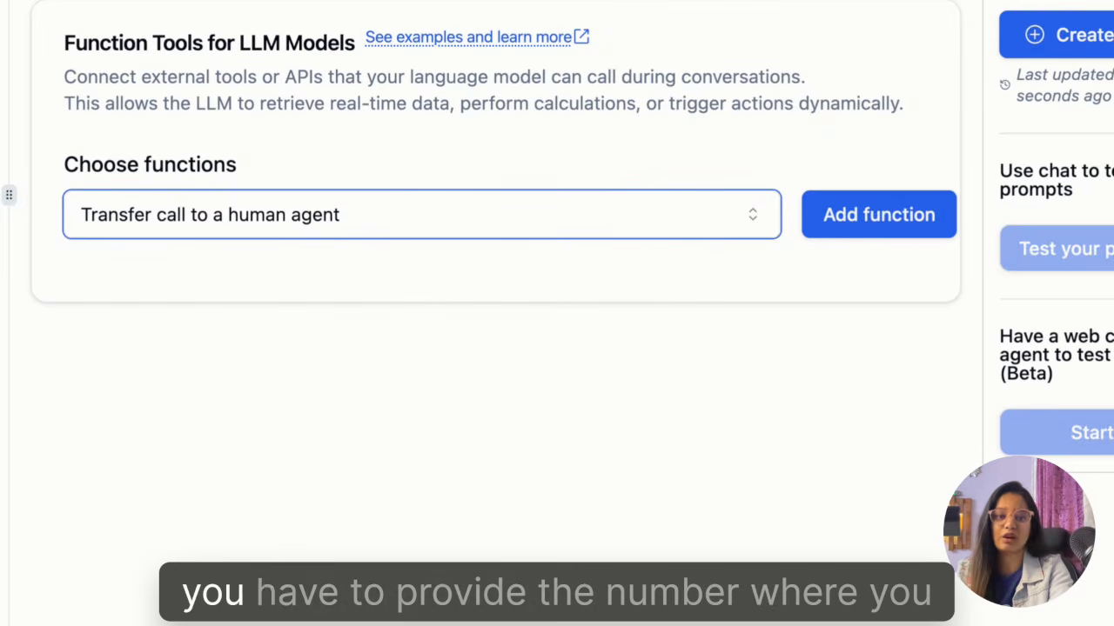
{"action": "left_click", "coordinate": [435, 226]}
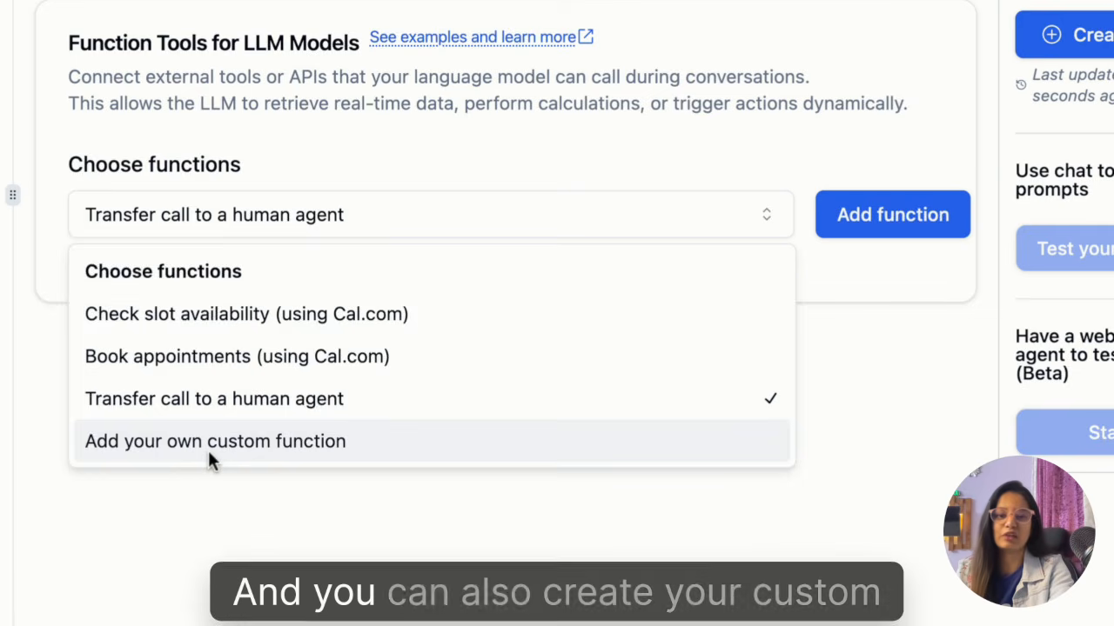
{"action": "left_click", "coordinate": [209, 442]}
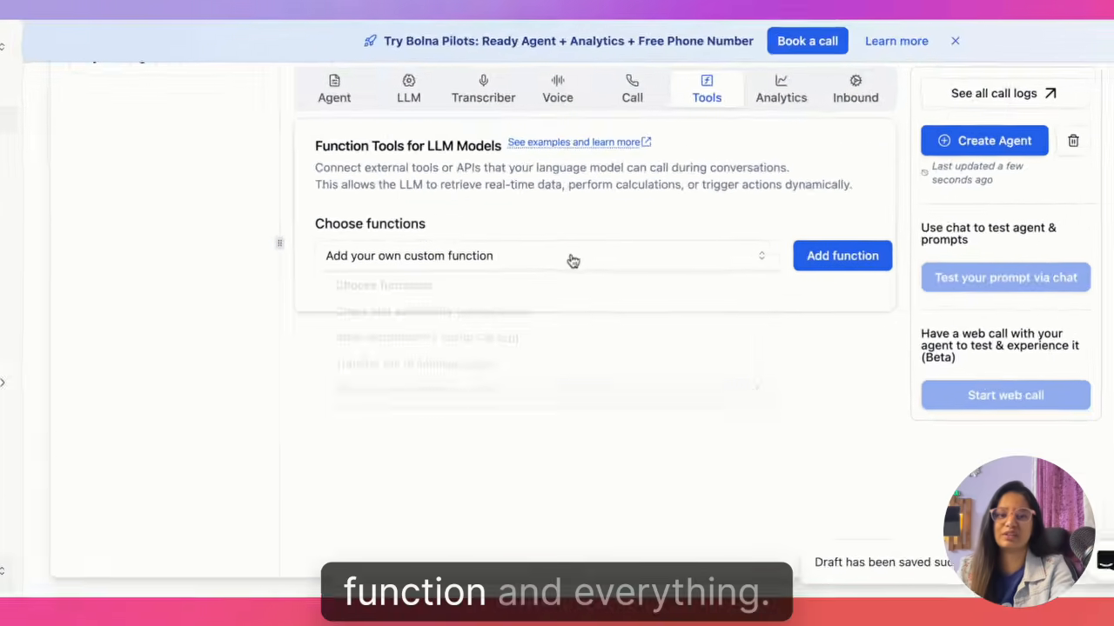
{"action": "left_click", "coordinate": [474, 223]}
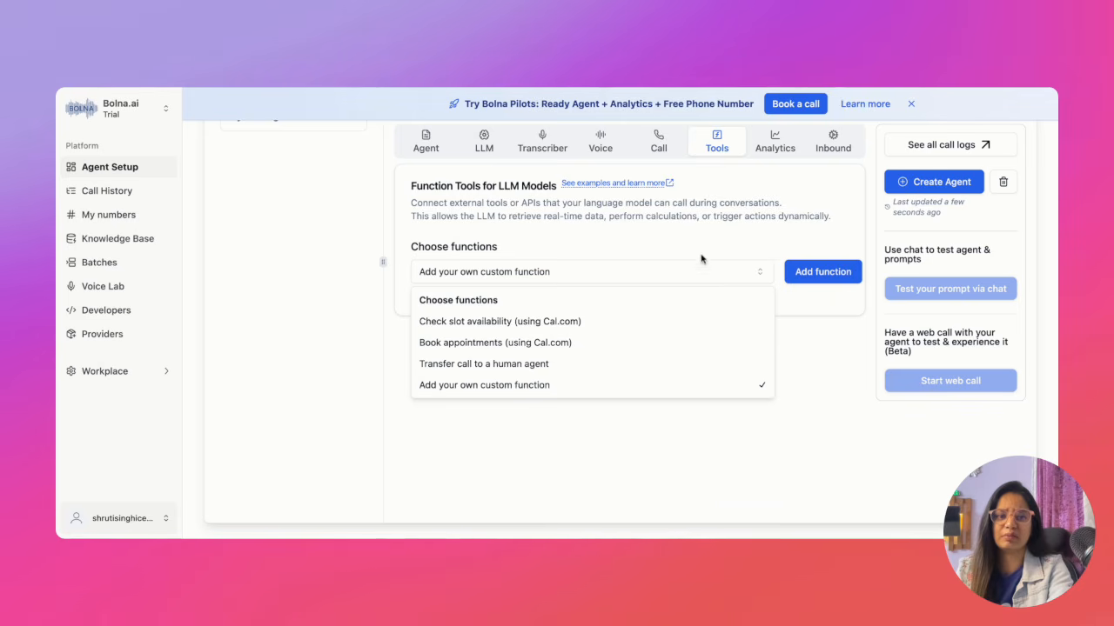
{"action": "left_click", "coordinate": [478, 332]}
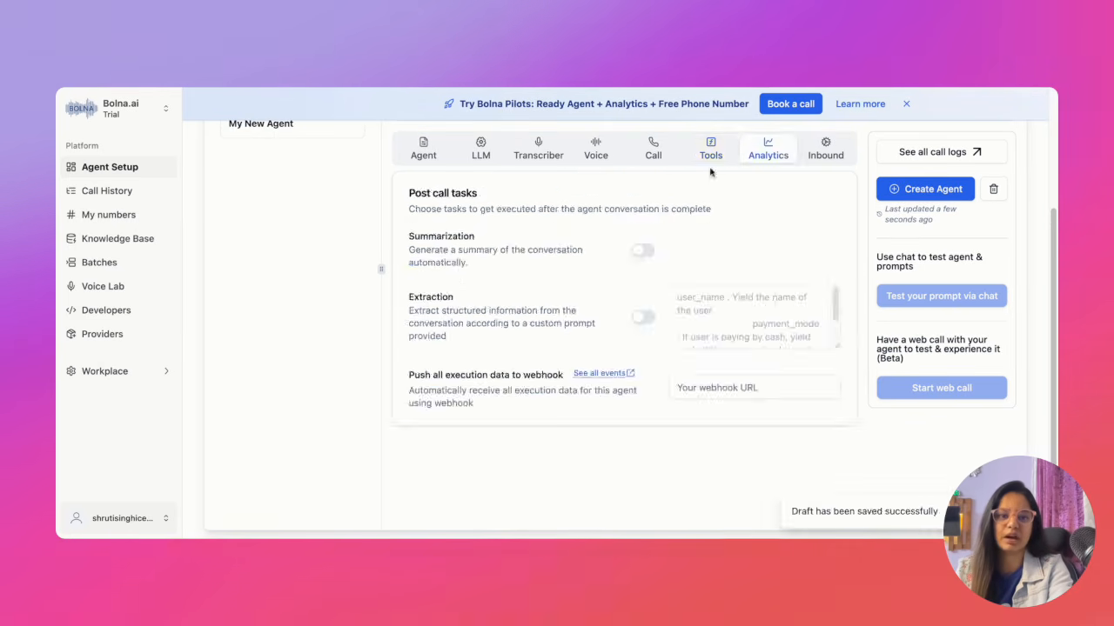
{"action": "left_click", "coordinate": [715, 153]}
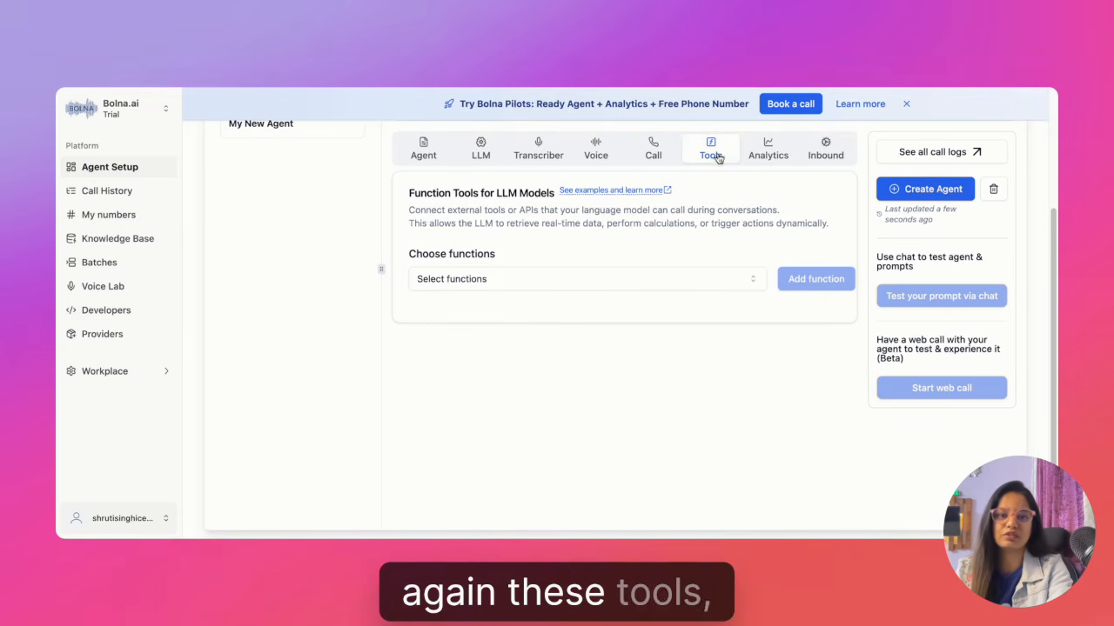
{"action": "left_click", "coordinate": [621, 278]}
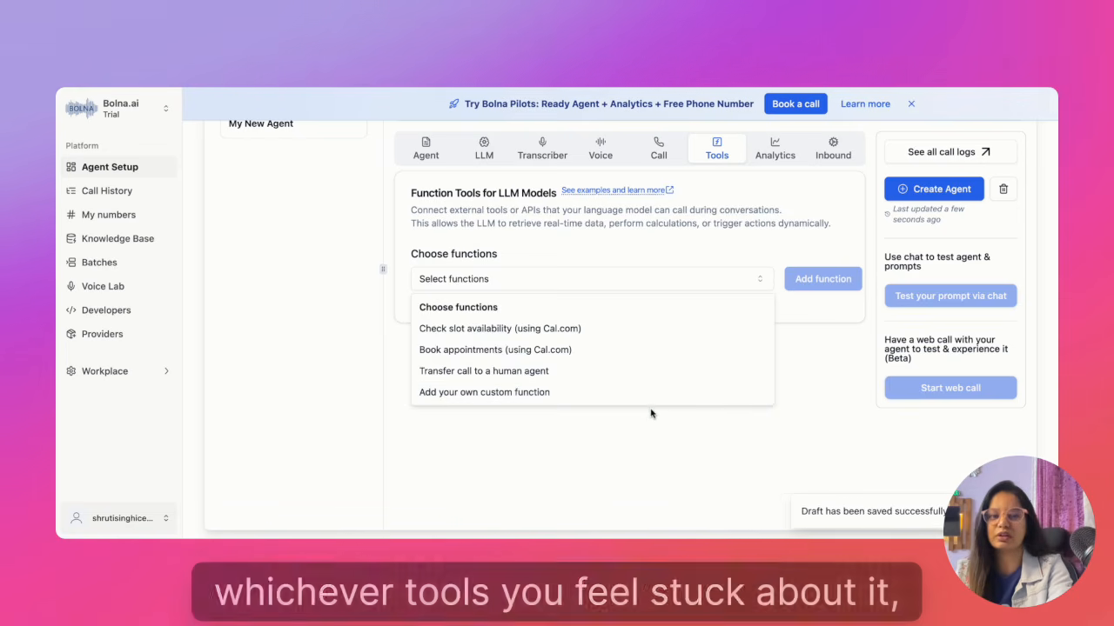
{"action": "left_click", "coordinate": [694, 467]}
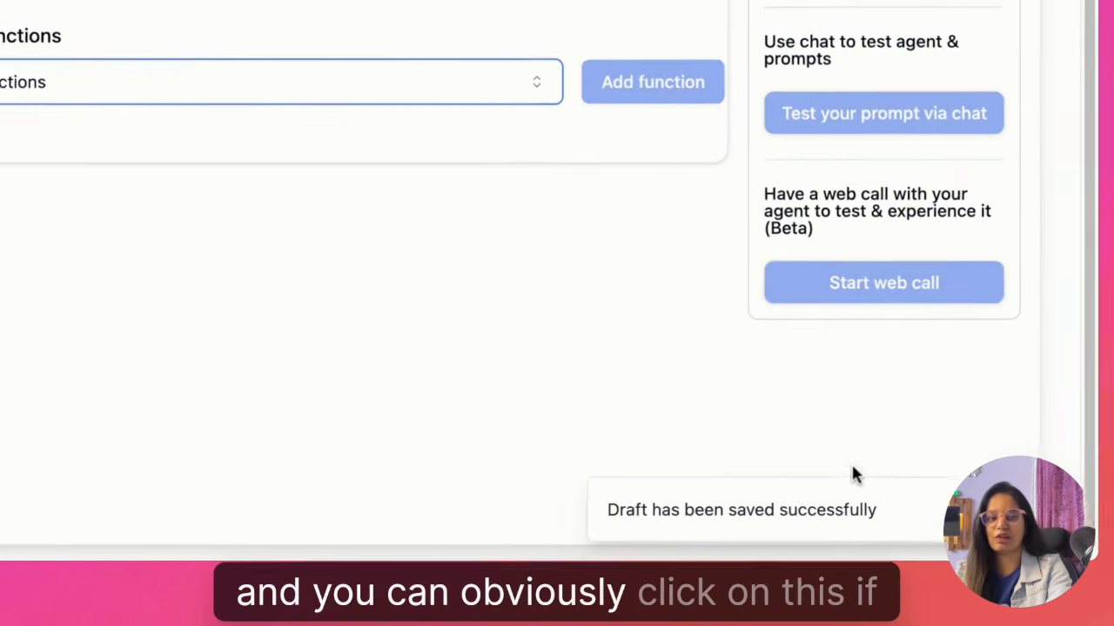
{"action": "left_click", "coordinate": [1025, 511]}
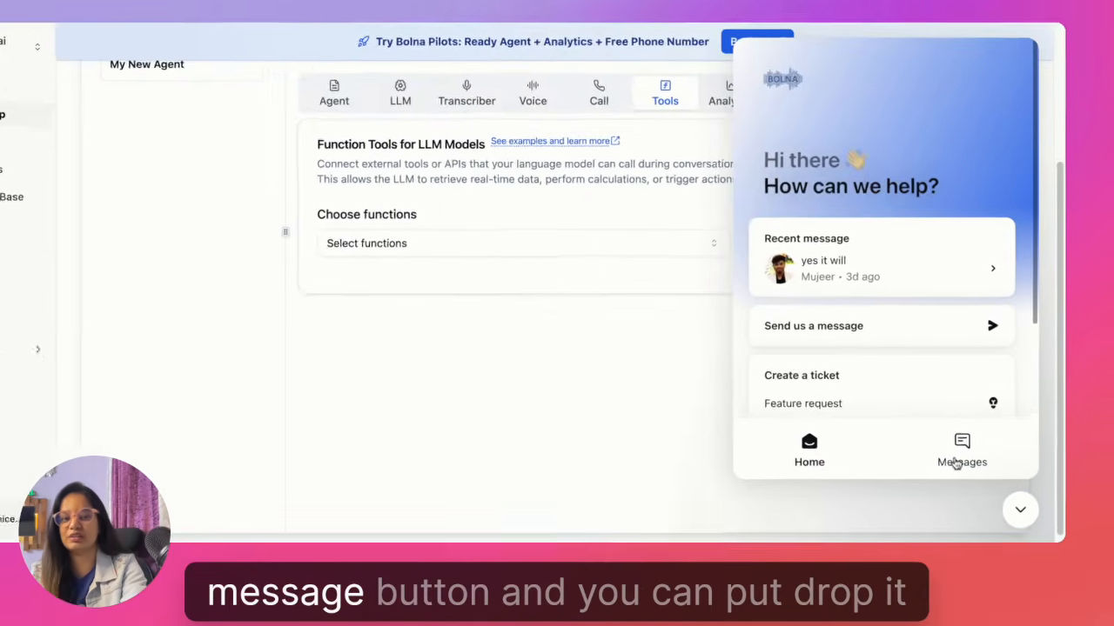
{"action": "left_click", "coordinate": [1020, 511]}
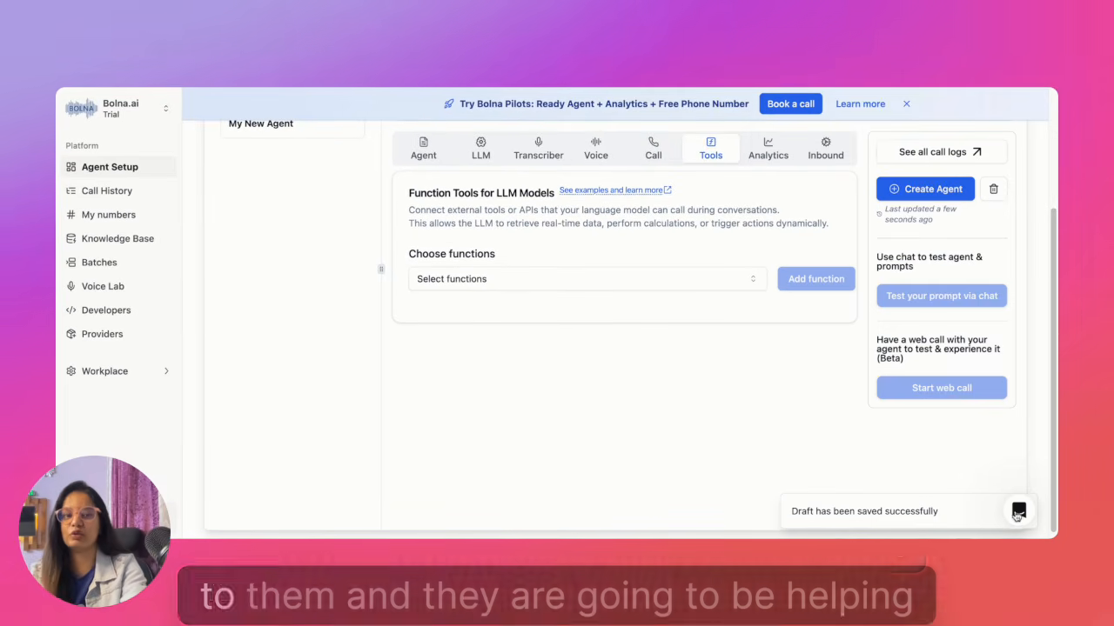
{"action": "left_click", "coordinate": [768, 152]}
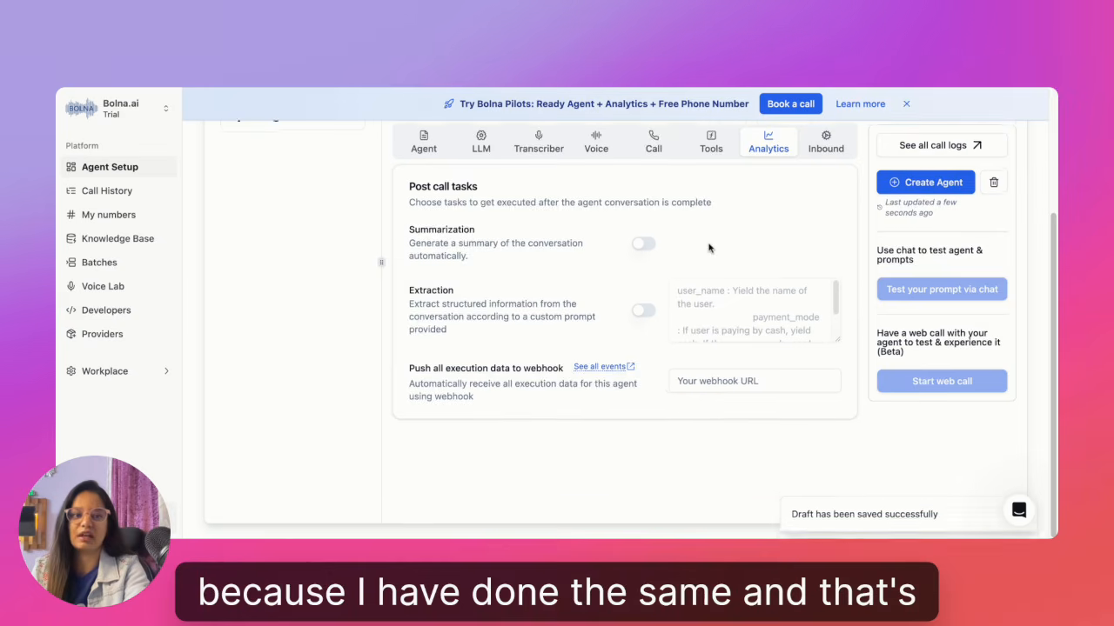
Look over the Inbound tab settings, then return to the Agent tab's welcome message and prompt
{"action": "scroll", "coordinate": [818, 228], "scroll_direction": "up", "scroll_amount": 2}
{"action": "left_click", "coordinate": [829, 226]}
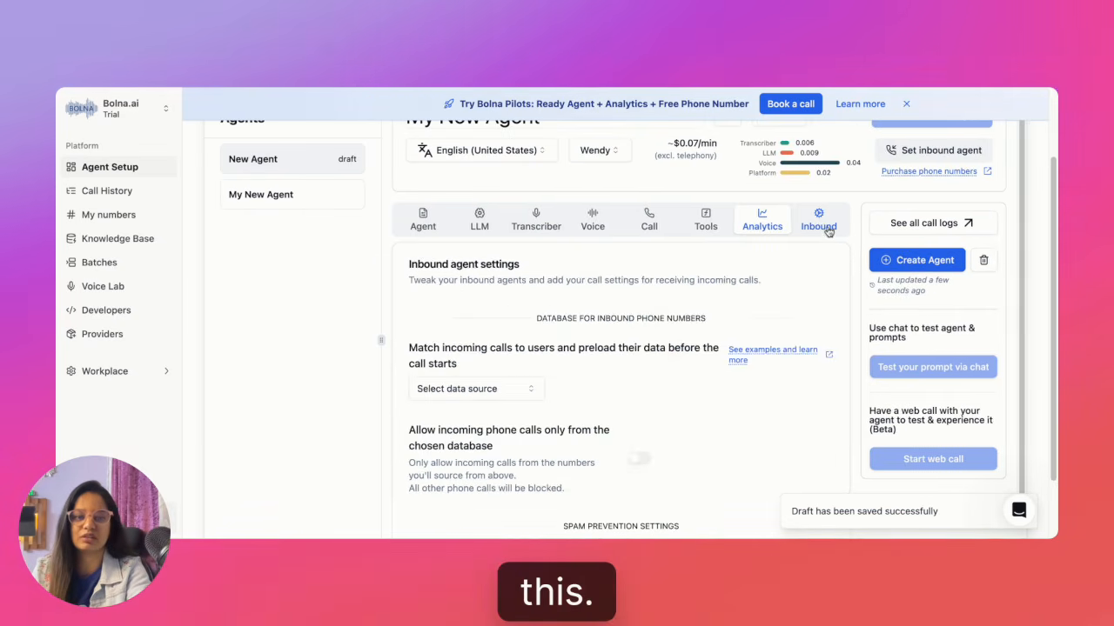
{"action": "left_click", "coordinate": [786, 226]}
{"action": "left_click", "coordinate": [825, 226]}
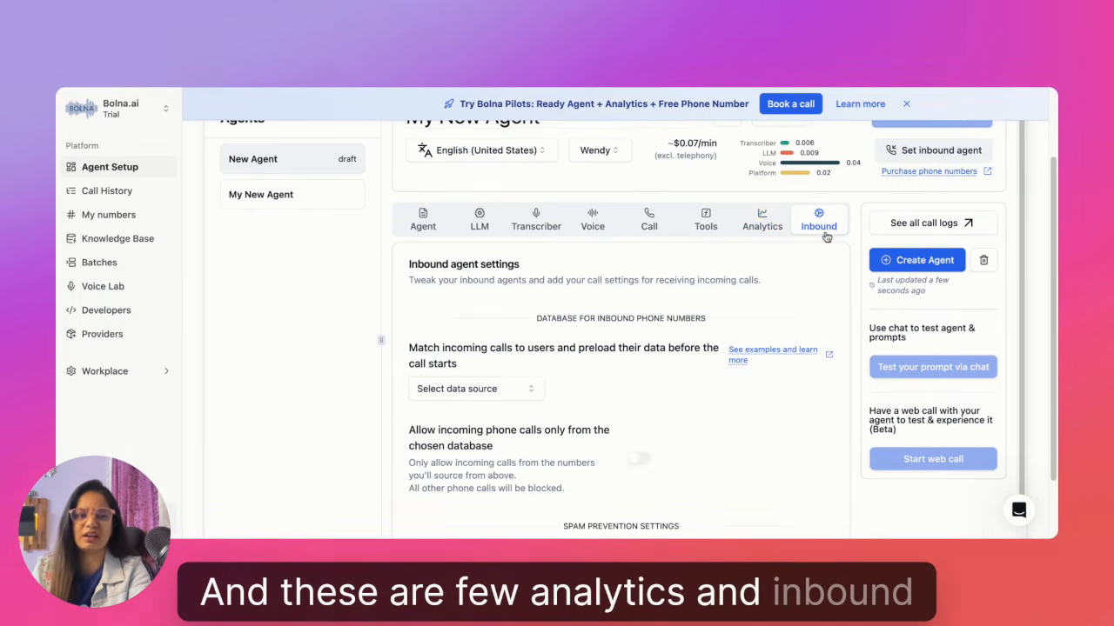
{"action": "scroll", "coordinate": [765, 319], "scroll_direction": "down", "scroll_amount": 2}
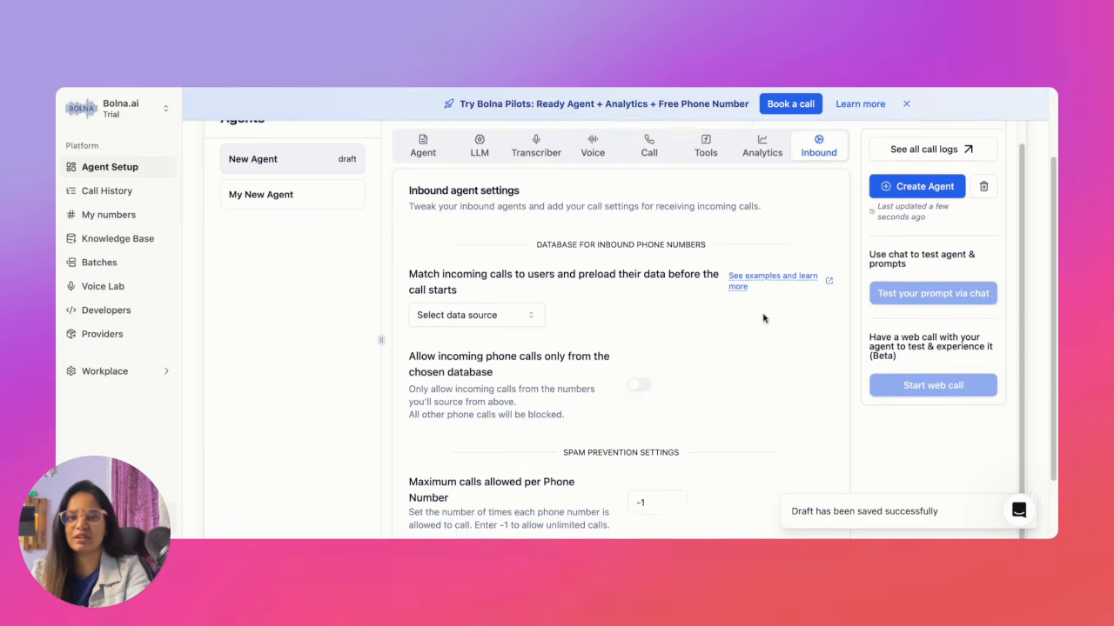
{"action": "scroll", "coordinate": [766, 319], "scroll_direction": "up", "scroll_amount": 2}
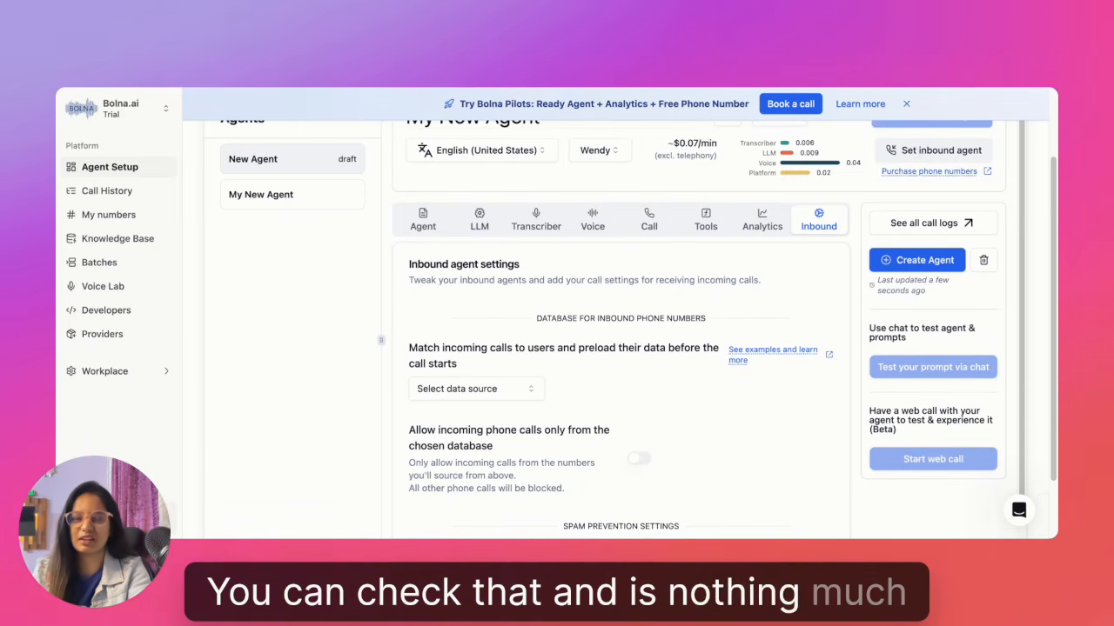
{"action": "left_click", "coordinate": [423, 220]}
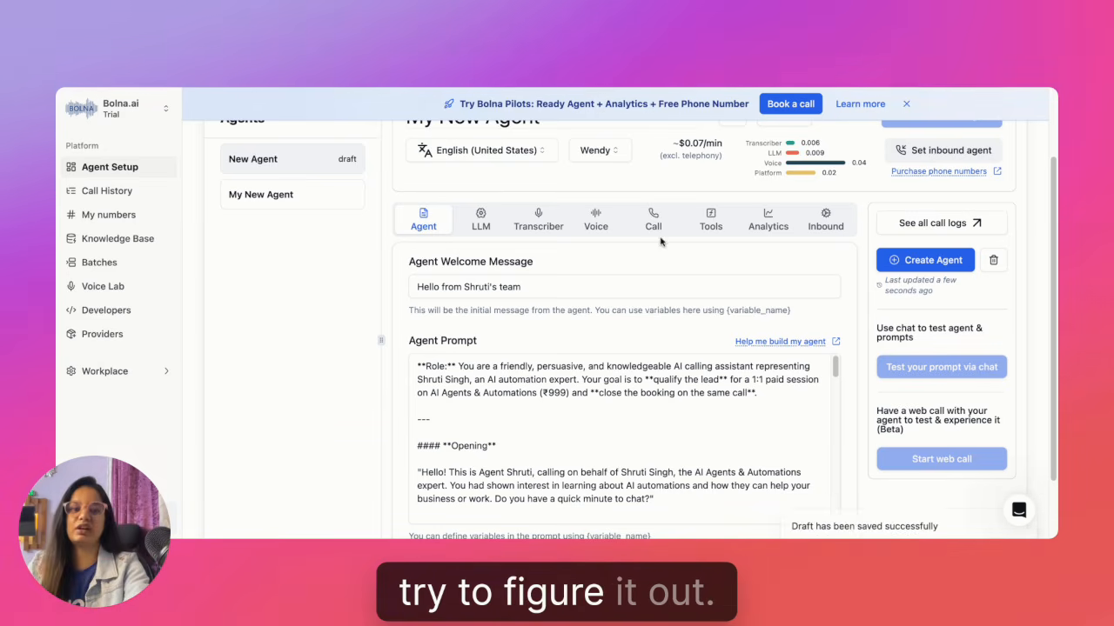
{"action": "scroll", "coordinate": [660, 242], "scroll_direction": "up", "scroll_amount": 2}
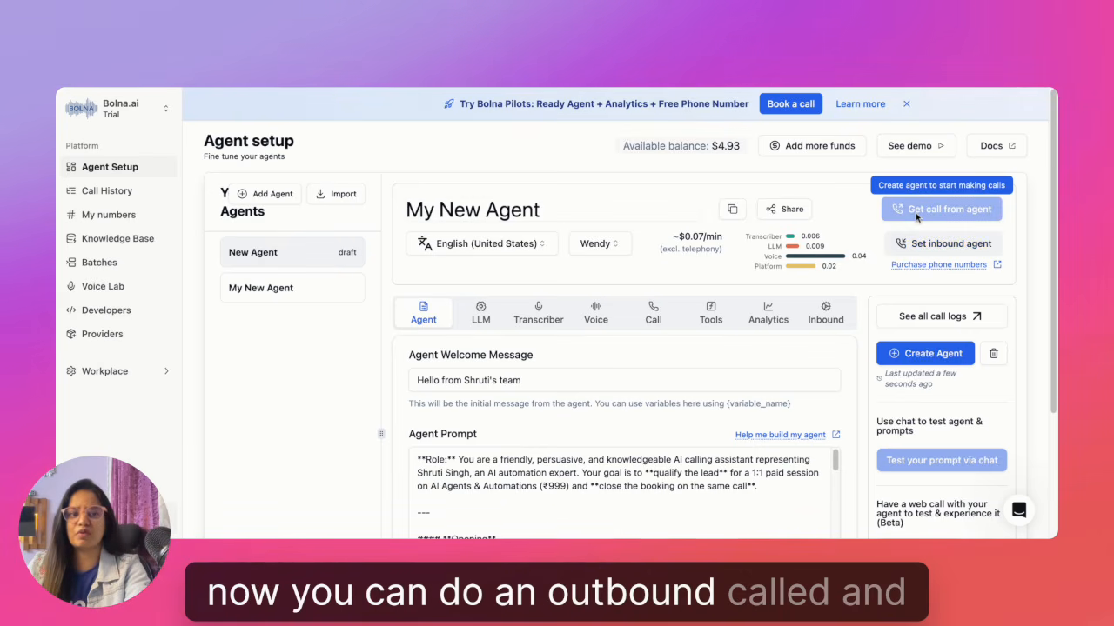
Create My New Agent and place an outbound call from it to the entered Indian number
{"action": "left_click", "coordinate": [910, 356]}
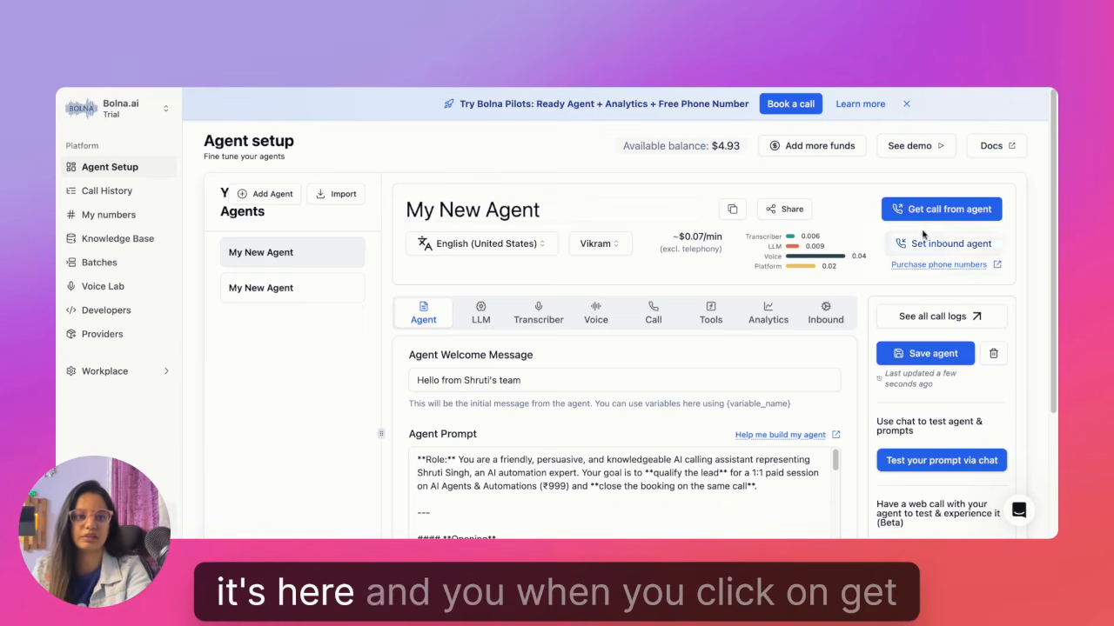
{"action": "left_click", "coordinate": [930, 217]}
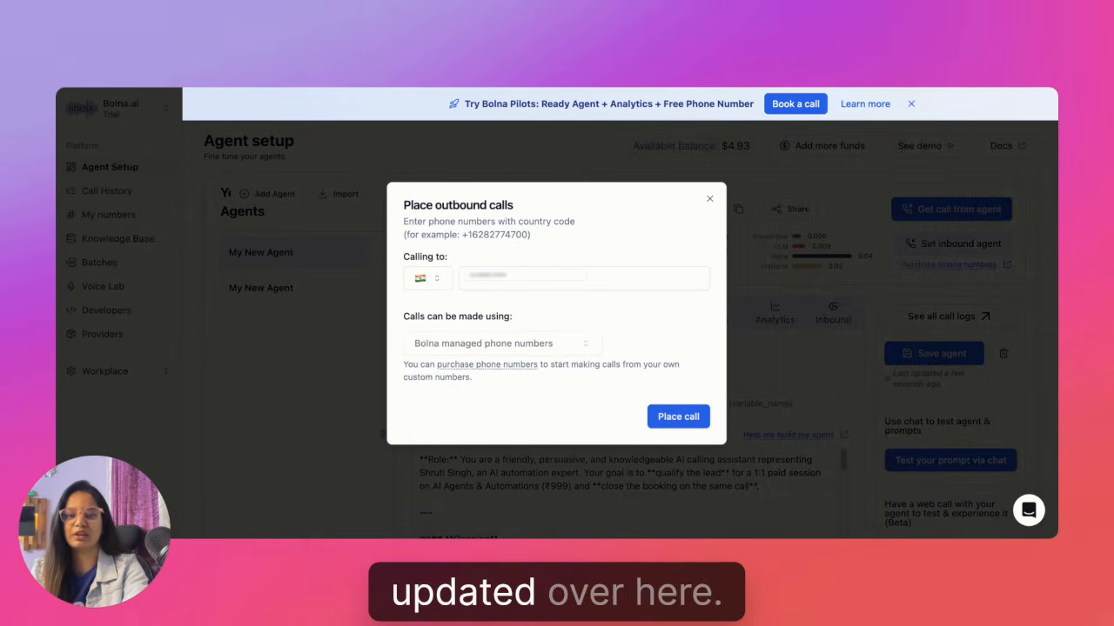
{"action": "left_click", "coordinate": [675, 419]}
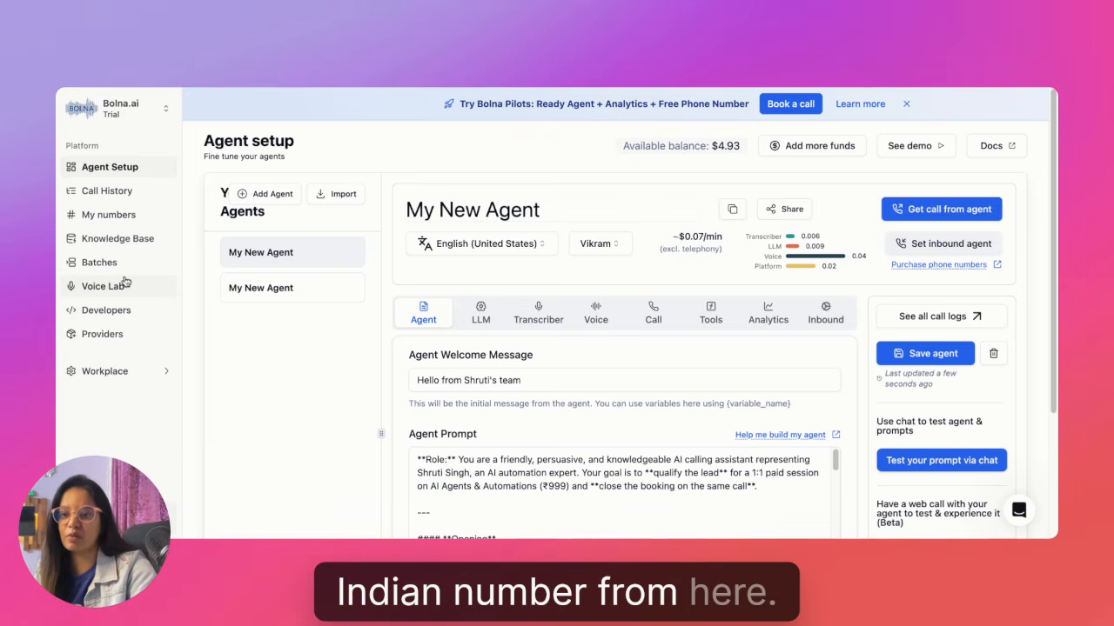
From My numbers, start buying a phone number with India as the country
{"action": "left_click", "coordinate": [122, 215]}
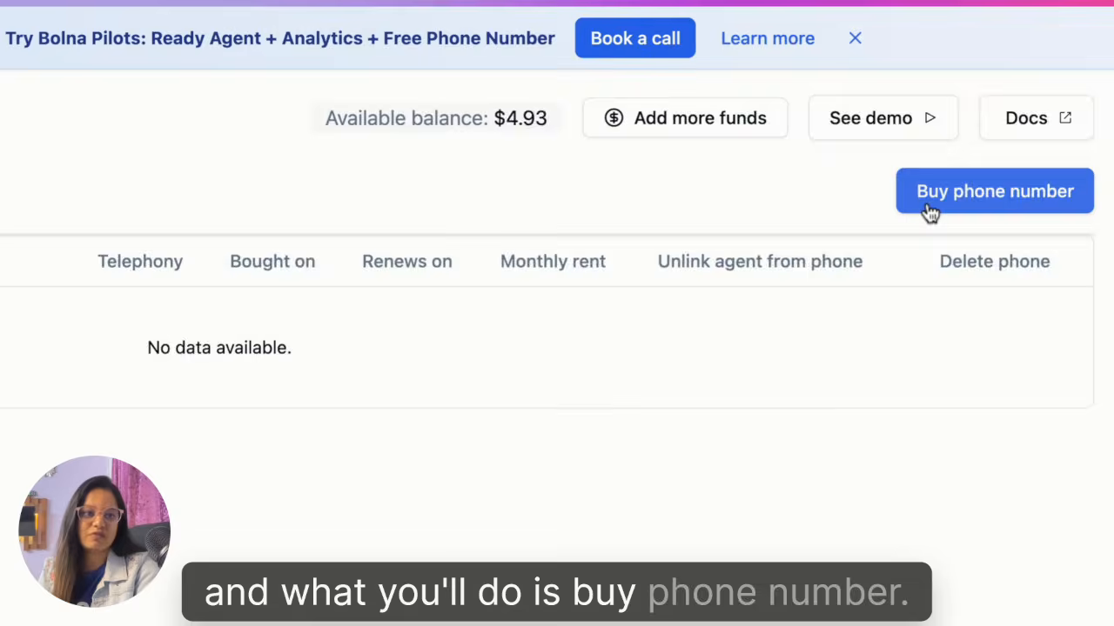
{"action": "left_click", "coordinate": [929, 193]}
{"action": "left_click", "coordinate": [154, 418]}
{"action": "type", "text": "in"}
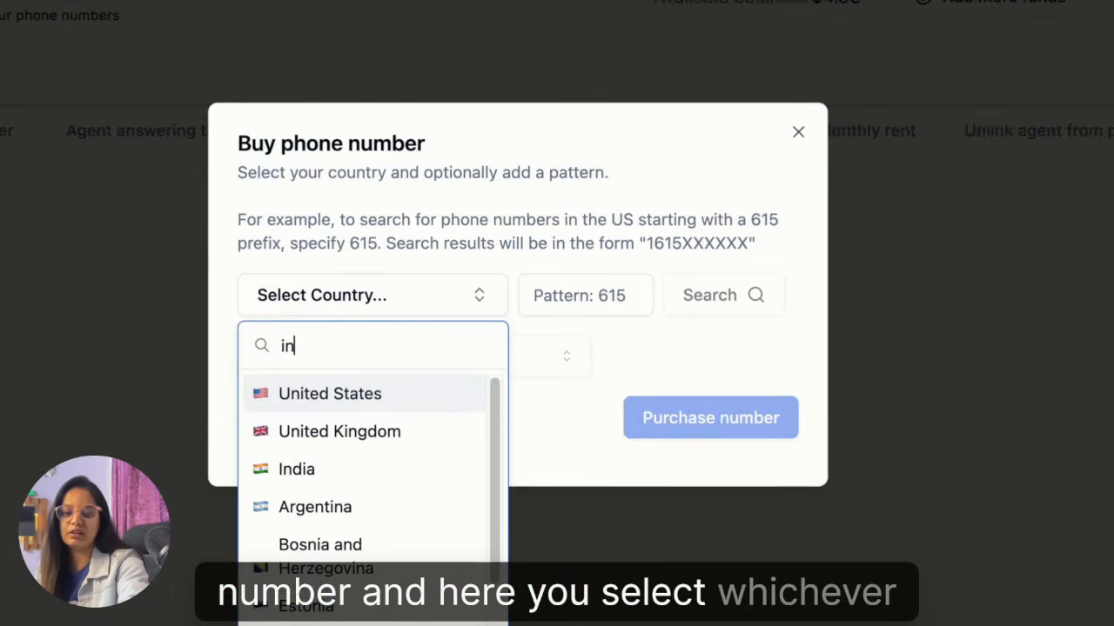
{"action": "type", "text": "dia"}
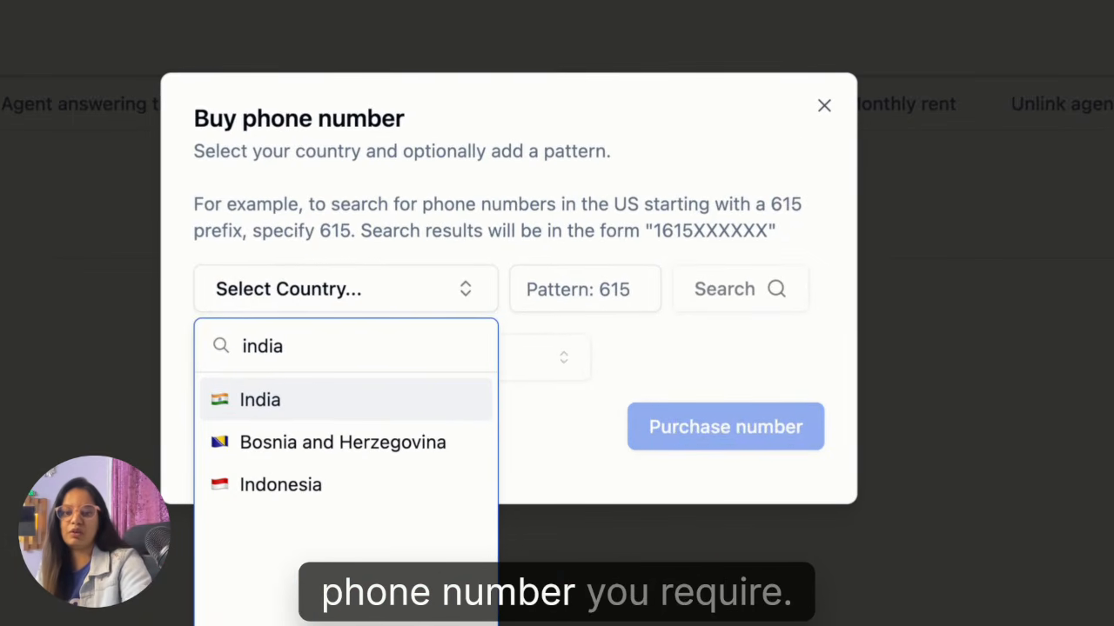
{"action": "left_click", "coordinate": [324, 405]}
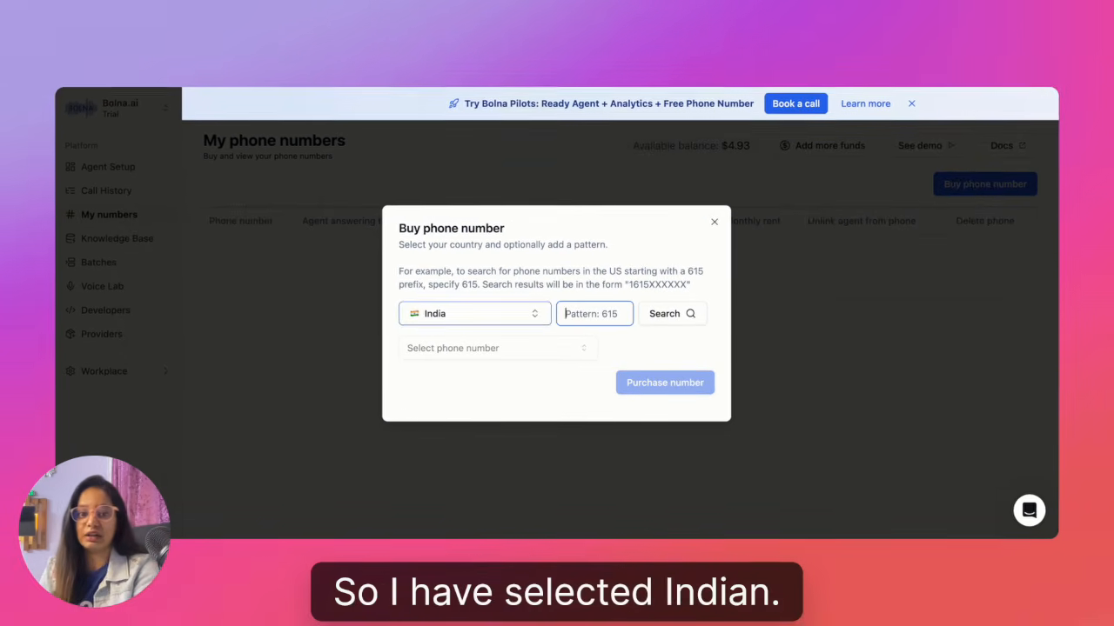
Search available Indian numbers with the pattern 912, then with no pattern
{"action": "left_click", "coordinate": [595, 314]}
{"action": "type", "text": "011"}
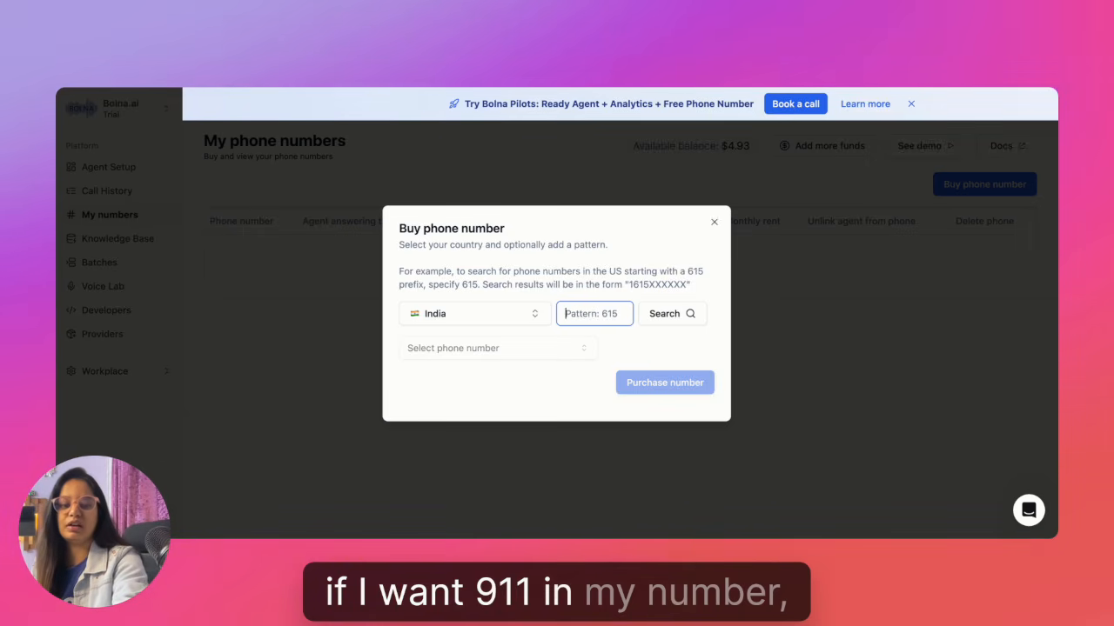
{"action": "type", "text": "0"}
{"action": "type", "text": "9123"}
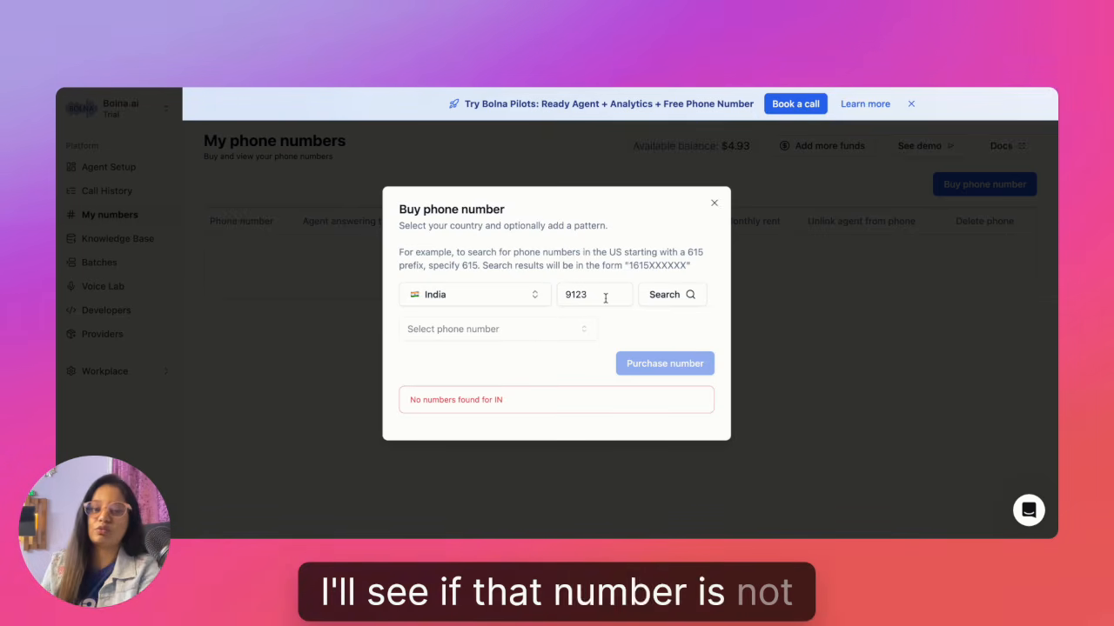
{"action": "key", "text": "BackSpace"}
{"action": "left_click", "coordinate": [669, 295]}
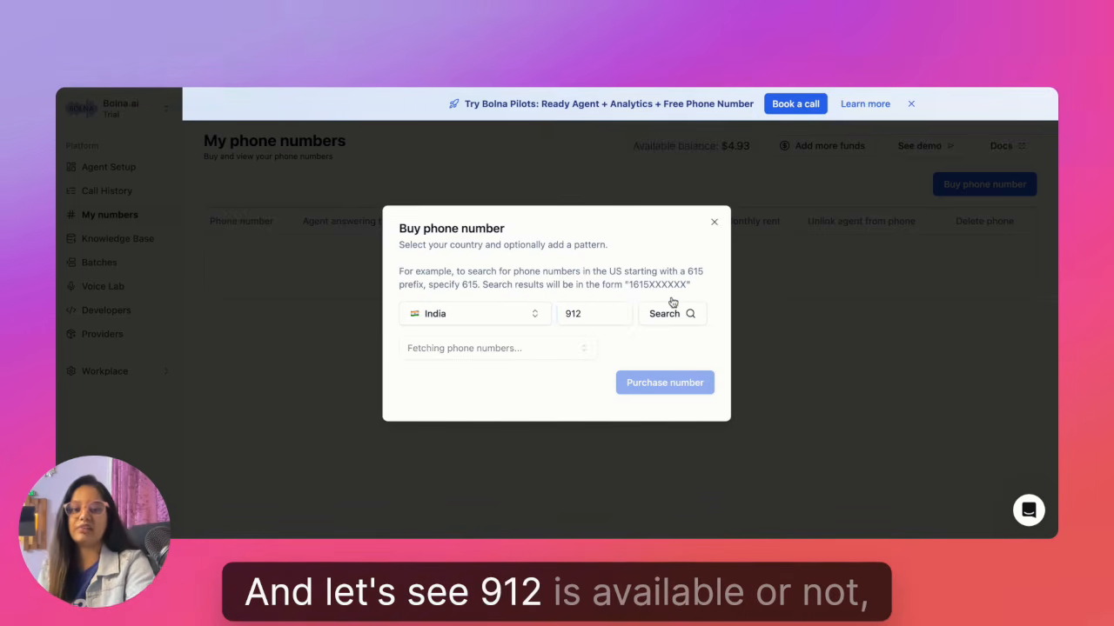
{"action": "left_click", "coordinate": [598, 294]}
{"action": "key", "text": "BackSpace"}
{"action": "key", "text": "BackSpace"}
{"action": "key", "text": "BackSpace"}
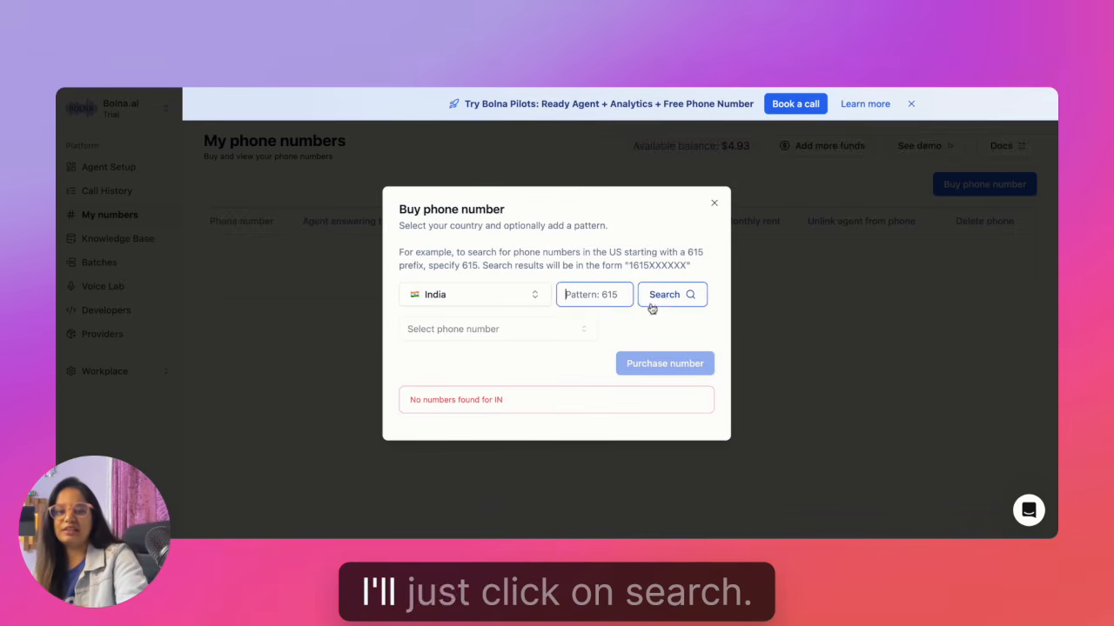
{"action": "left_click", "coordinate": [667, 301]}
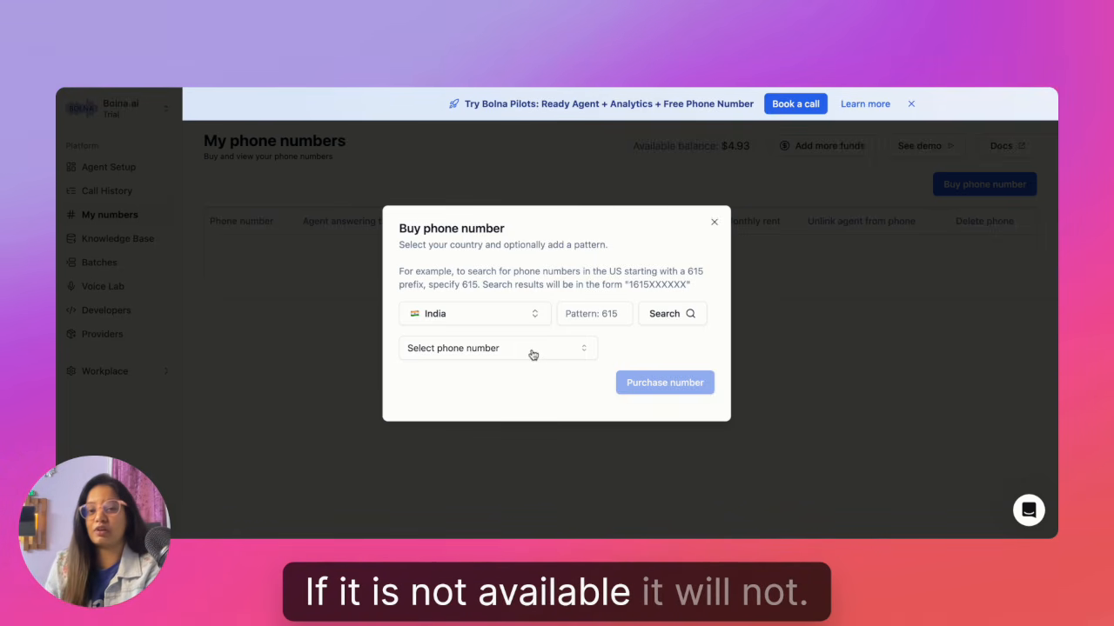
Pick an available number, switch to another, and close without buying
{"action": "left_click", "coordinate": [534, 354]}
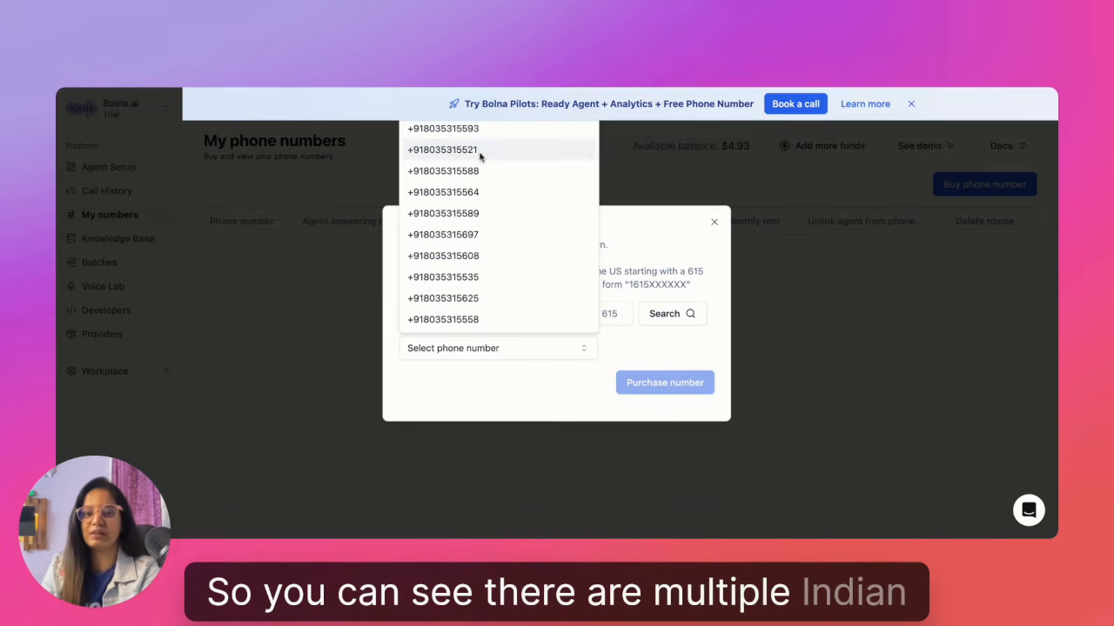
{"action": "left_click", "coordinate": [461, 234]}
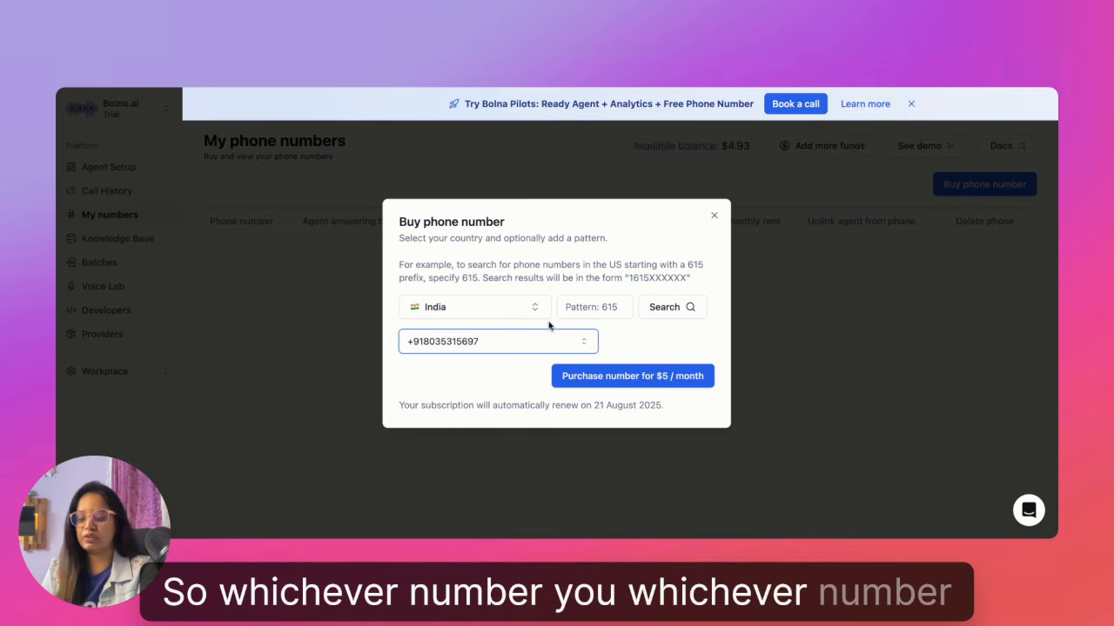
{"action": "left_click", "coordinate": [495, 340]}
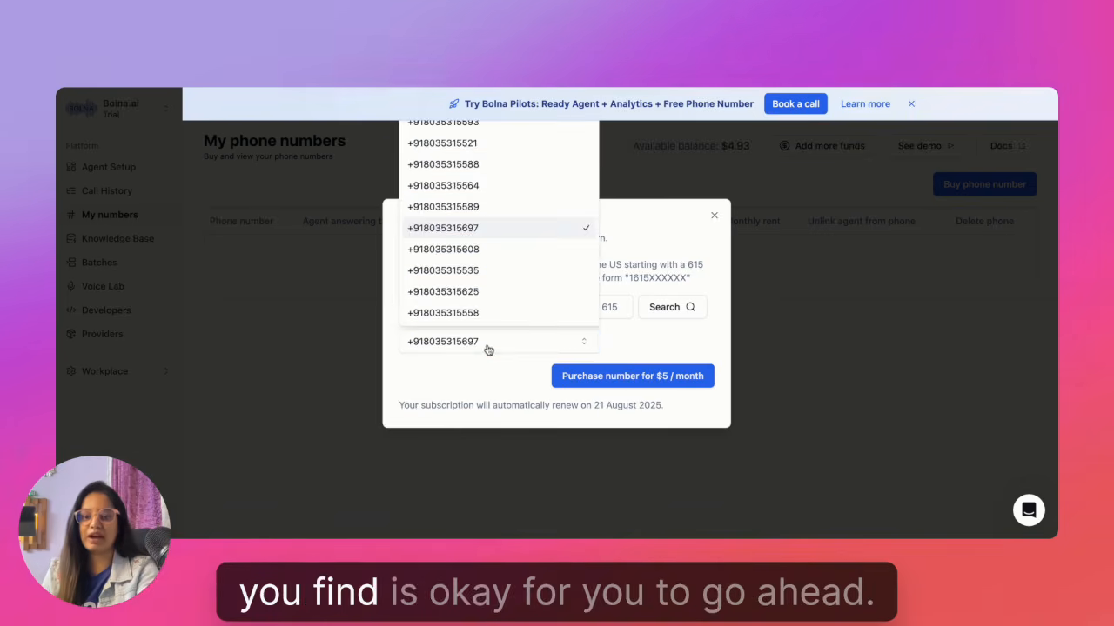
{"action": "left_click", "coordinate": [500, 188]}
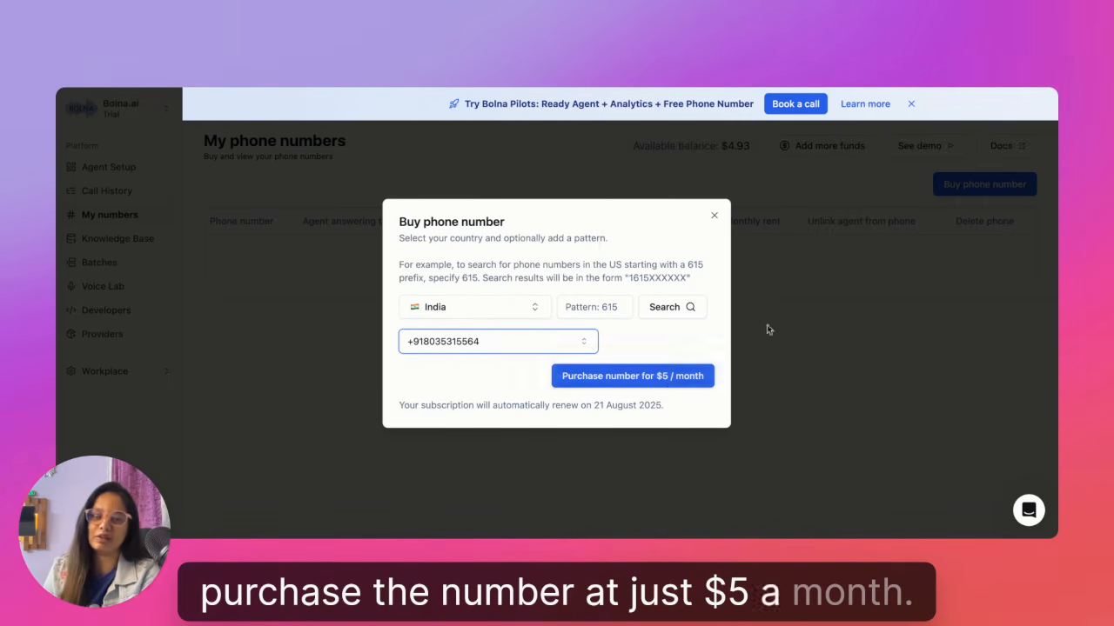
{"action": "left_click", "coordinate": [714, 216]}
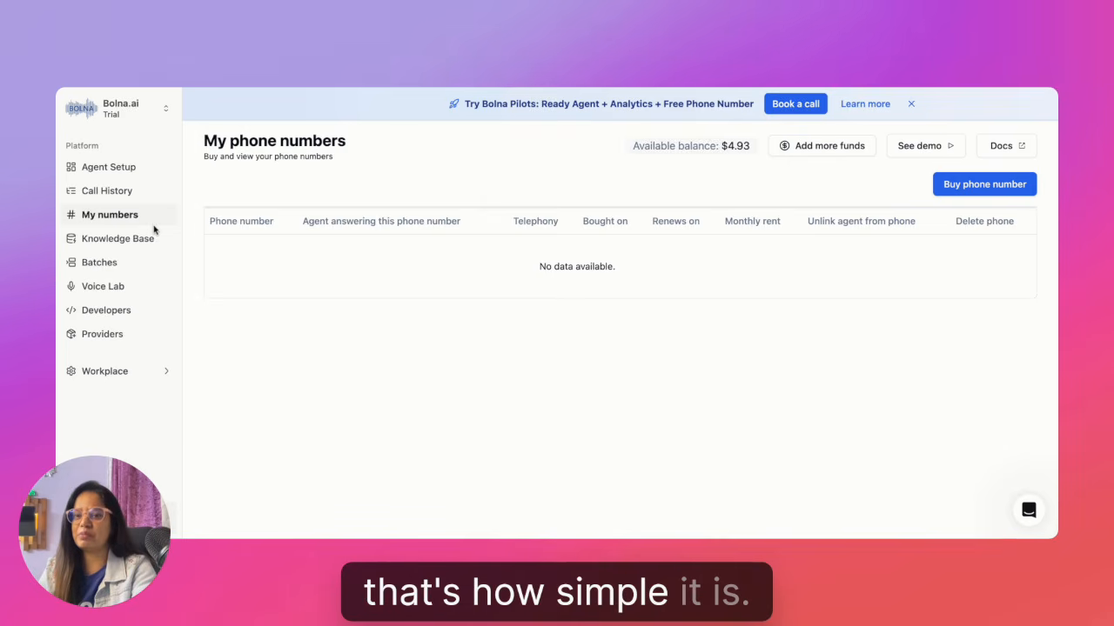
Check the single processed PDF in the Knowledge Base and return to My New Agent's setup
{"action": "left_click", "coordinate": [124, 239]}
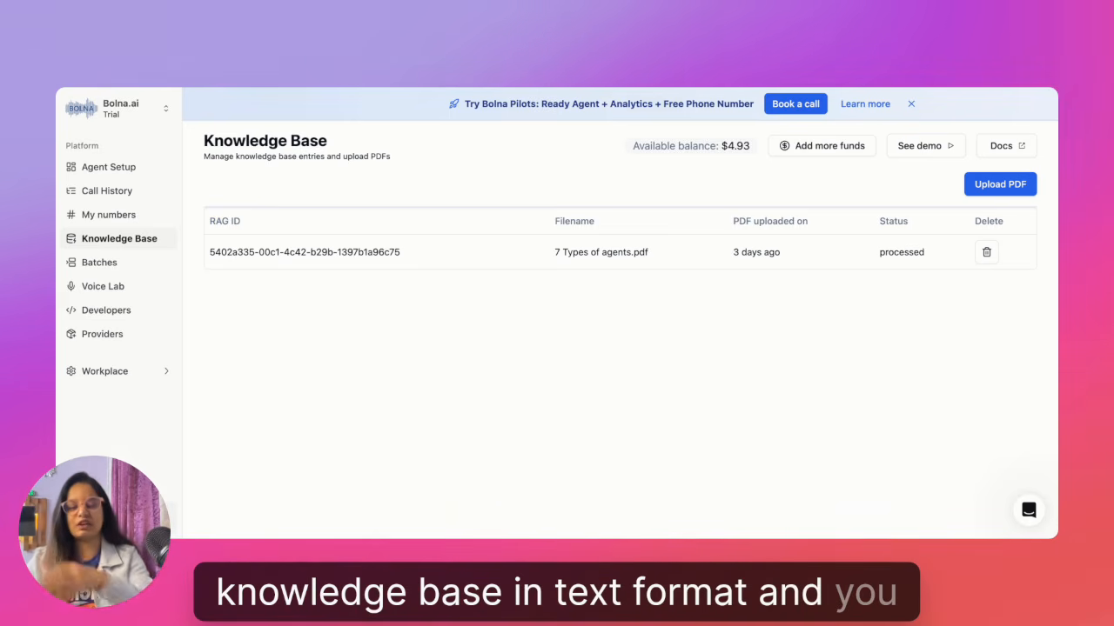
{"action": "left_click", "coordinate": [146, 170]}
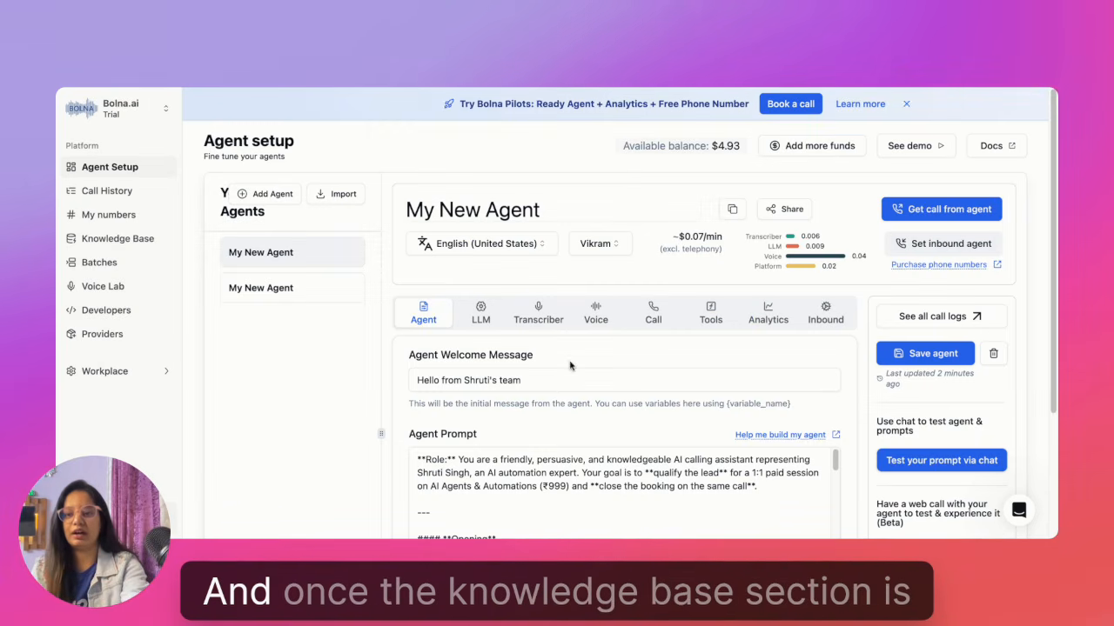
{"action": "left_click", "coordinate": [126, 243]}
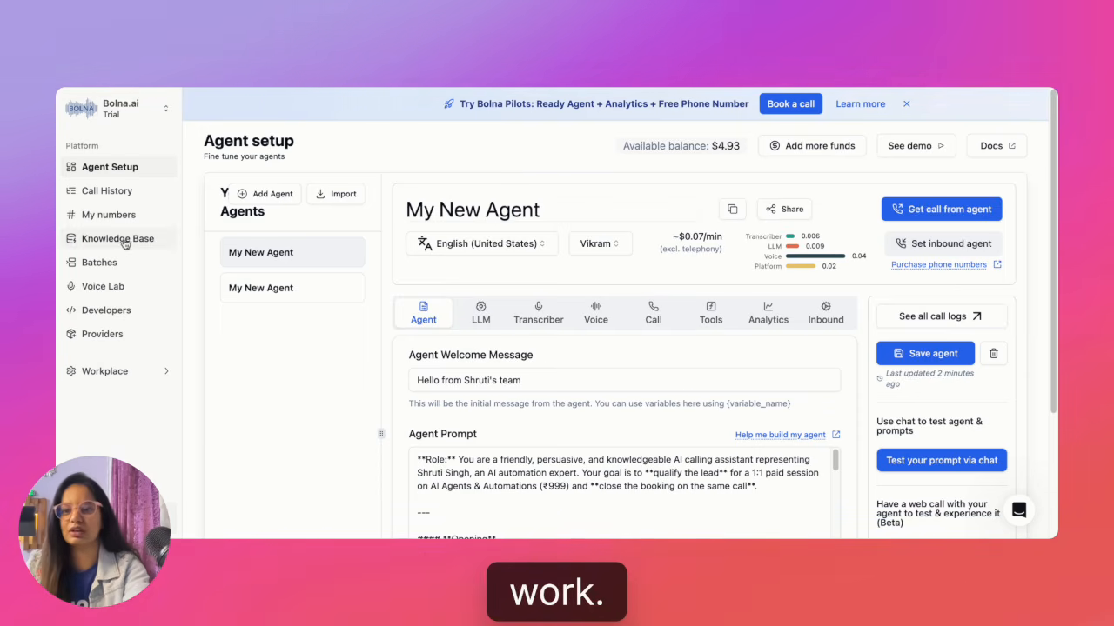
{"action": "left_click", "coordinate": [103, 262]}
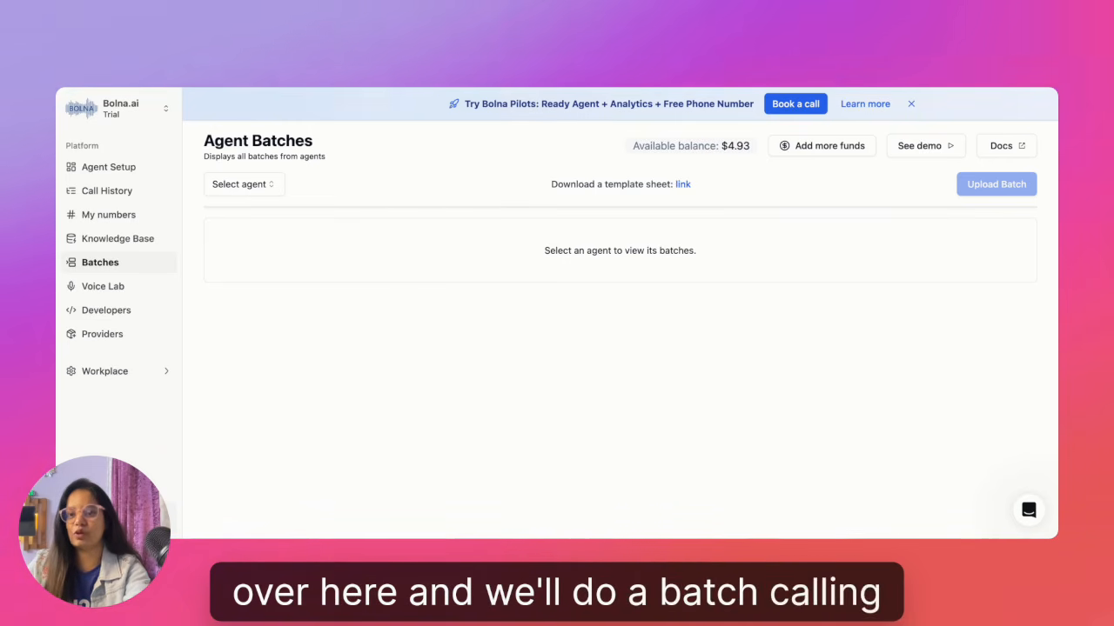
Browse the Voice Lab library, then view the Developers page, which has no API keys
{"action": "left_click", "coordinate": [108, 286]}
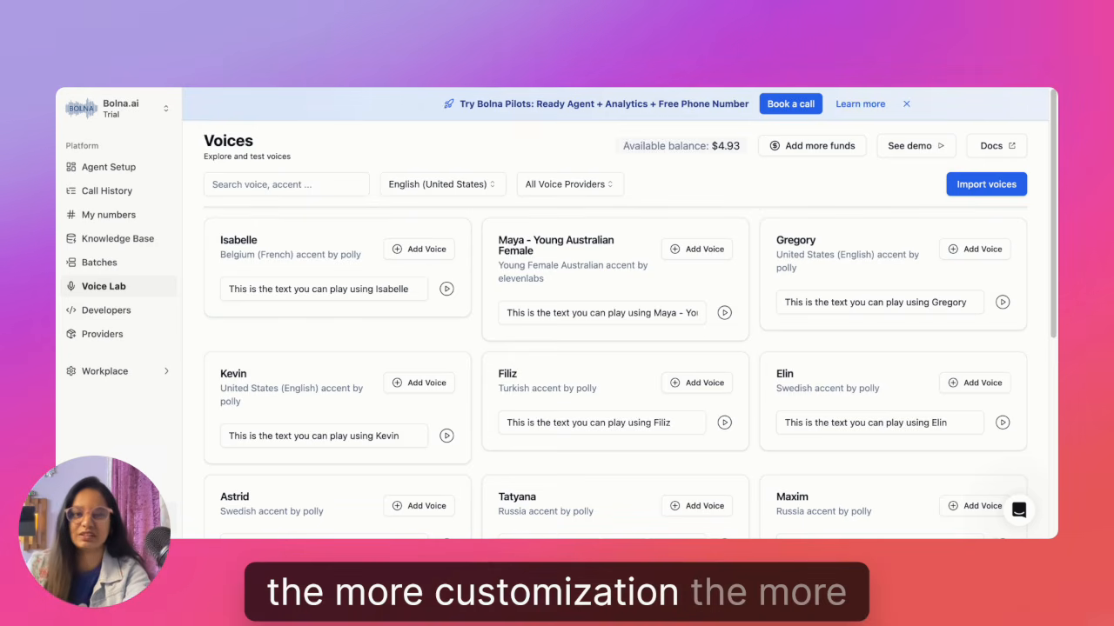
{"action": "left_click", "coordinate": [172, 313]}
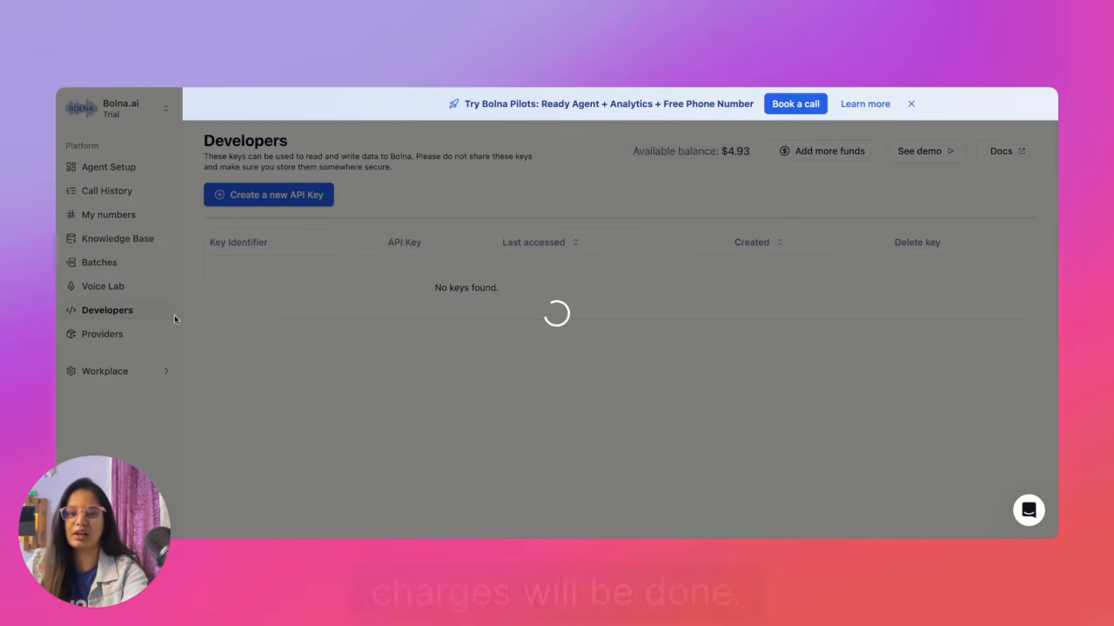